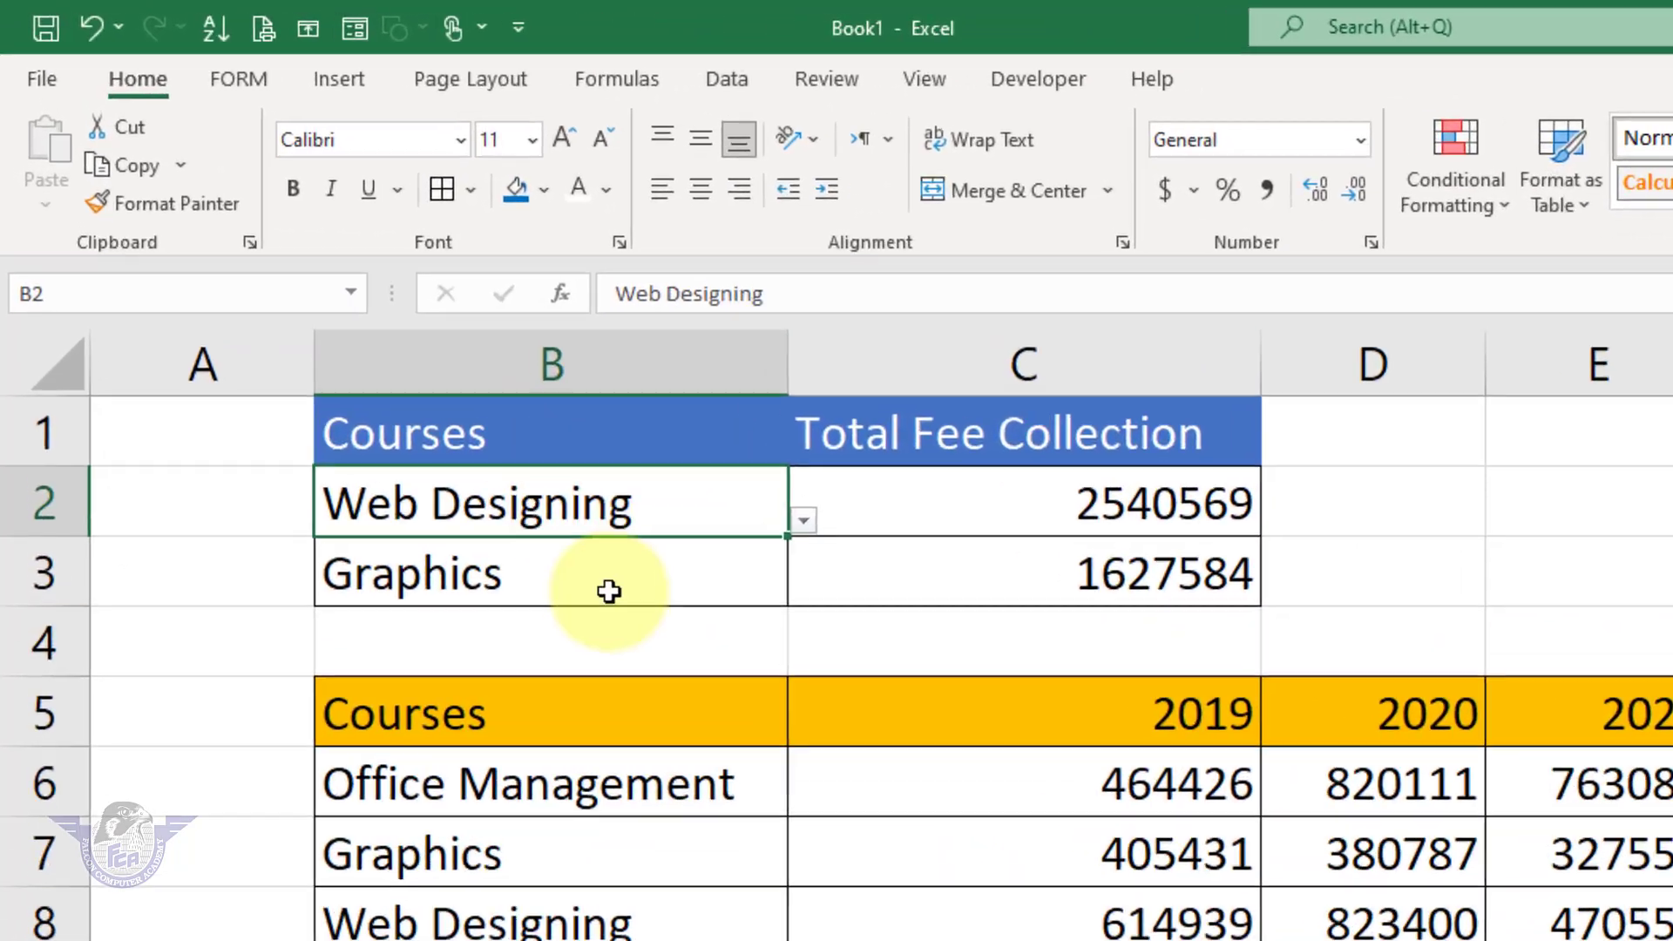
Choose Hardware as the course in B2 and Accounting in B3 from the cells' course lists.
{"action": "left_click", "coordinate": [377, 355]}
{"action": "left_click", "coordinate": [745, 545]}
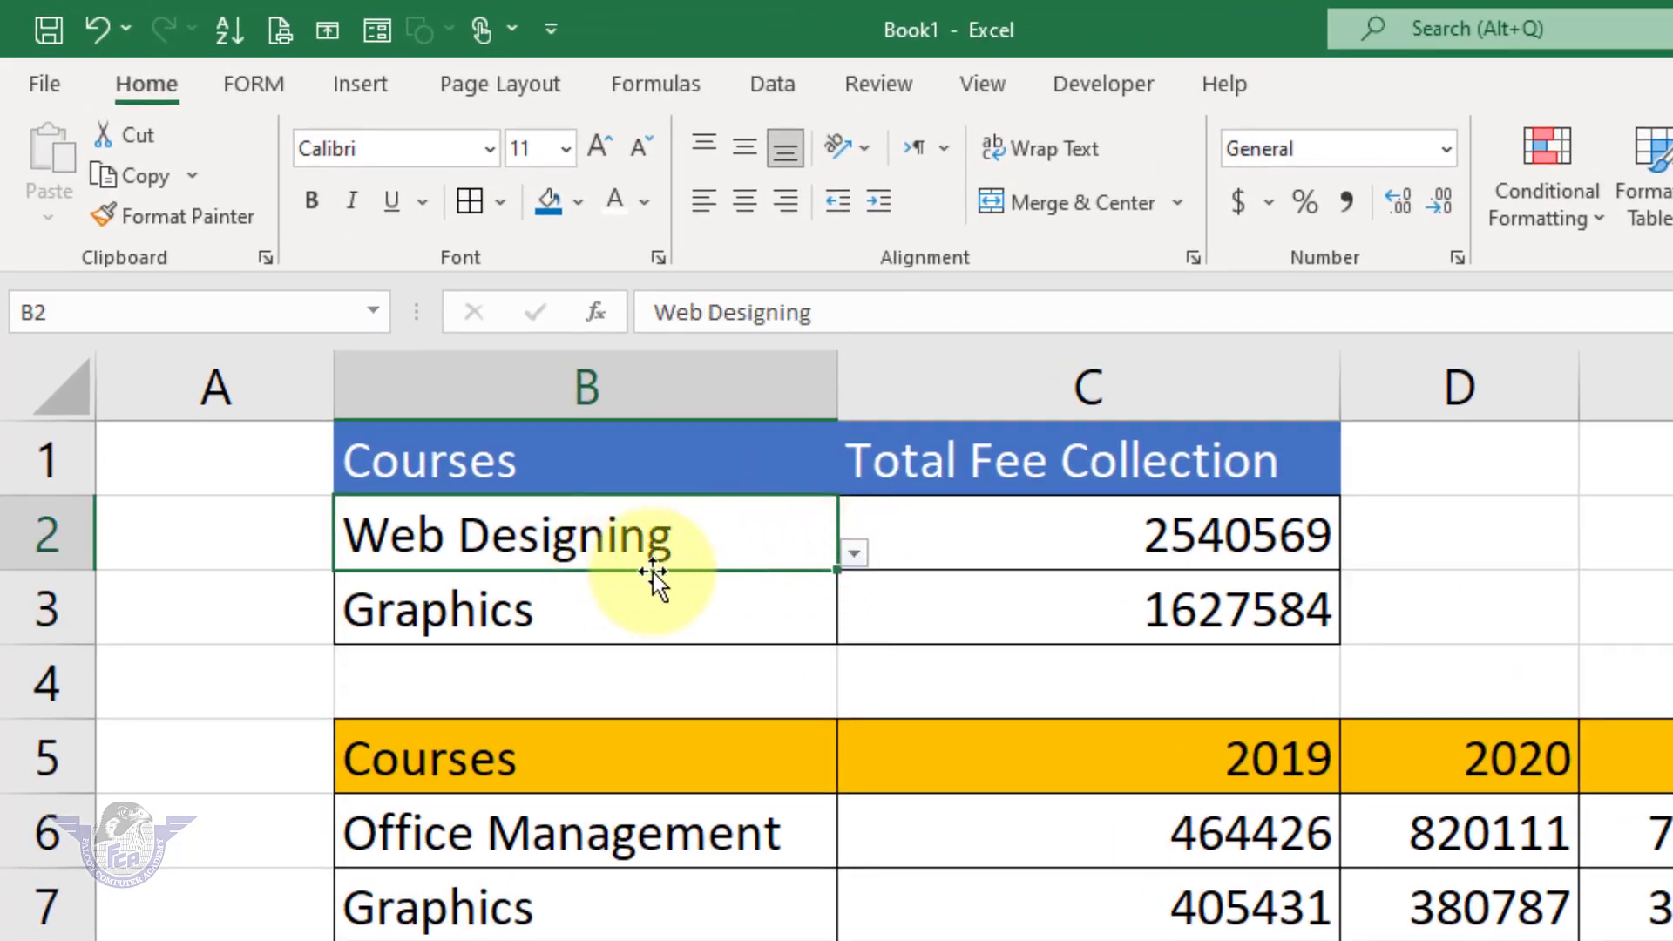
{"action": "left_click", "coordinate": [854, 556]}
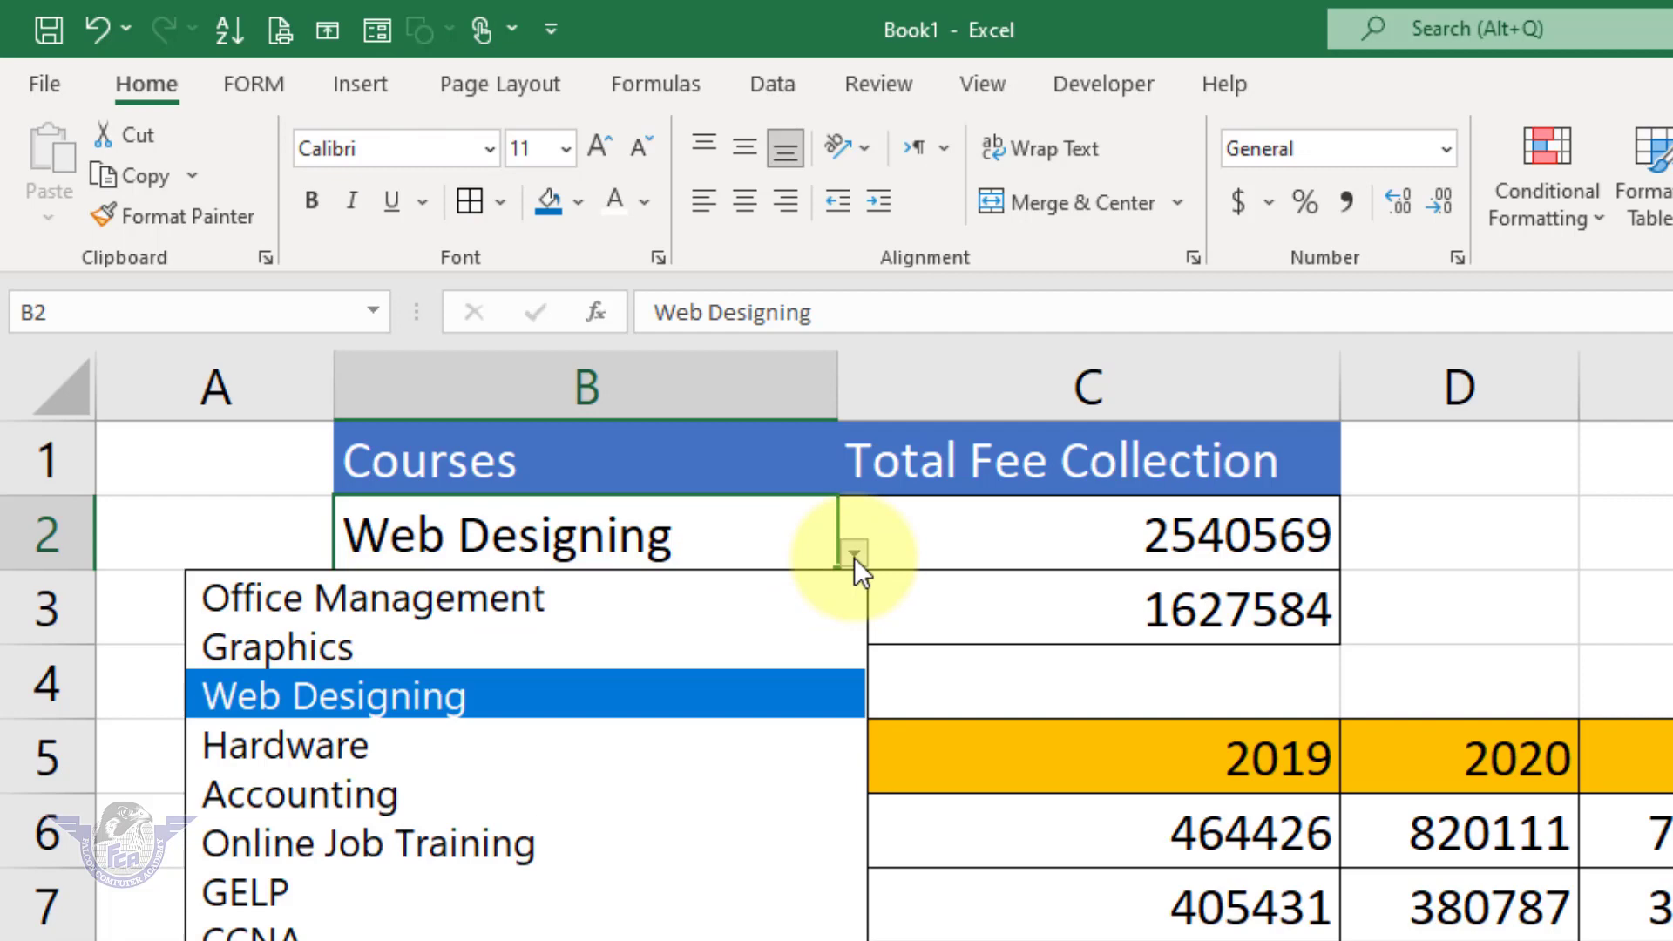
{"action": "left_click", "coordinate": [461, 751]}
{"action": "left_click", "coordinate": [792, 608]}
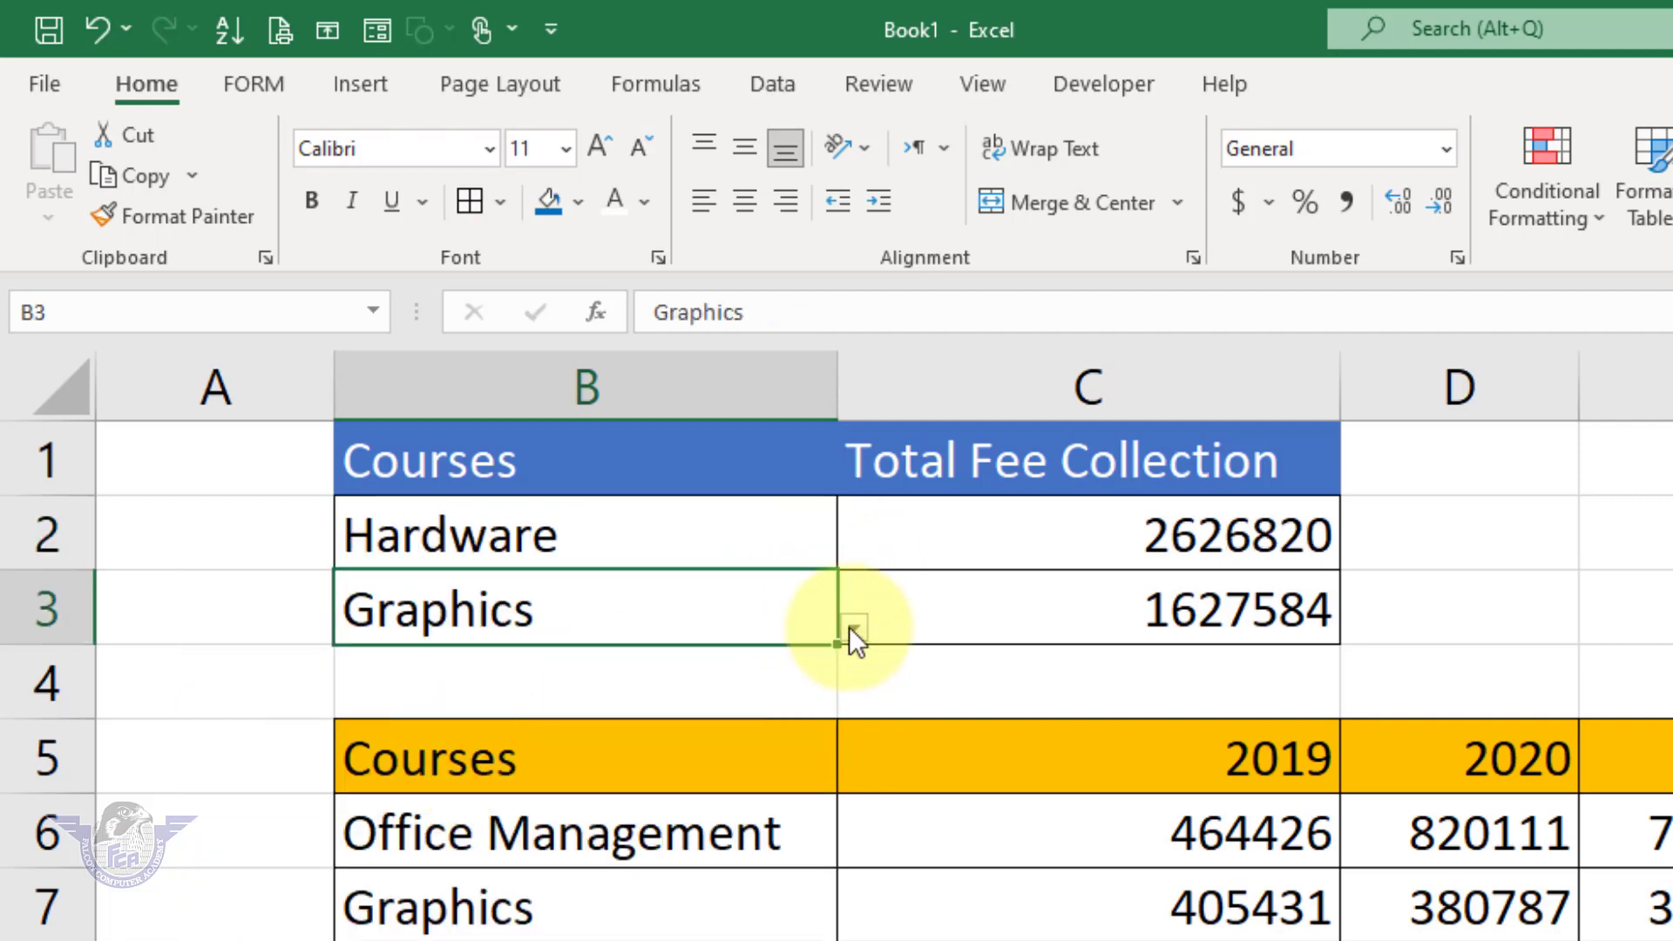
{"action": "left_click", "coordinate": [853, 627]}
{"action": "left_click", "coordinate": [547, 863]}
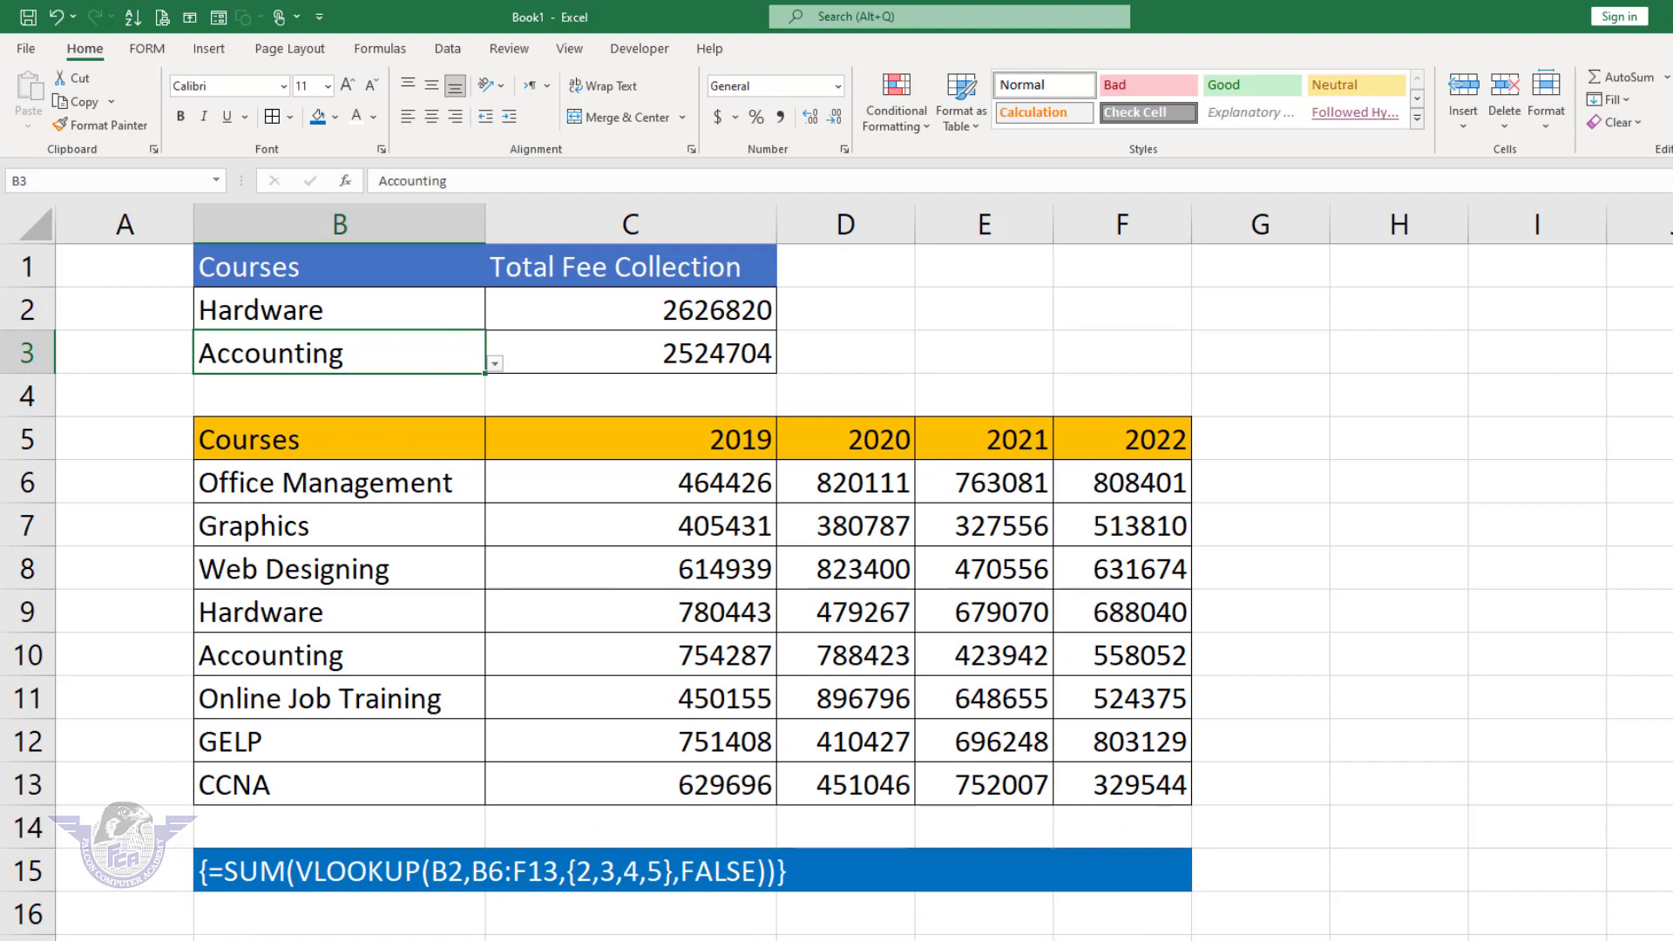
Clear the existing Total Fee Collection formulas from C2:C3.
{"action": "left_click", "coordinate": [723, 307]}
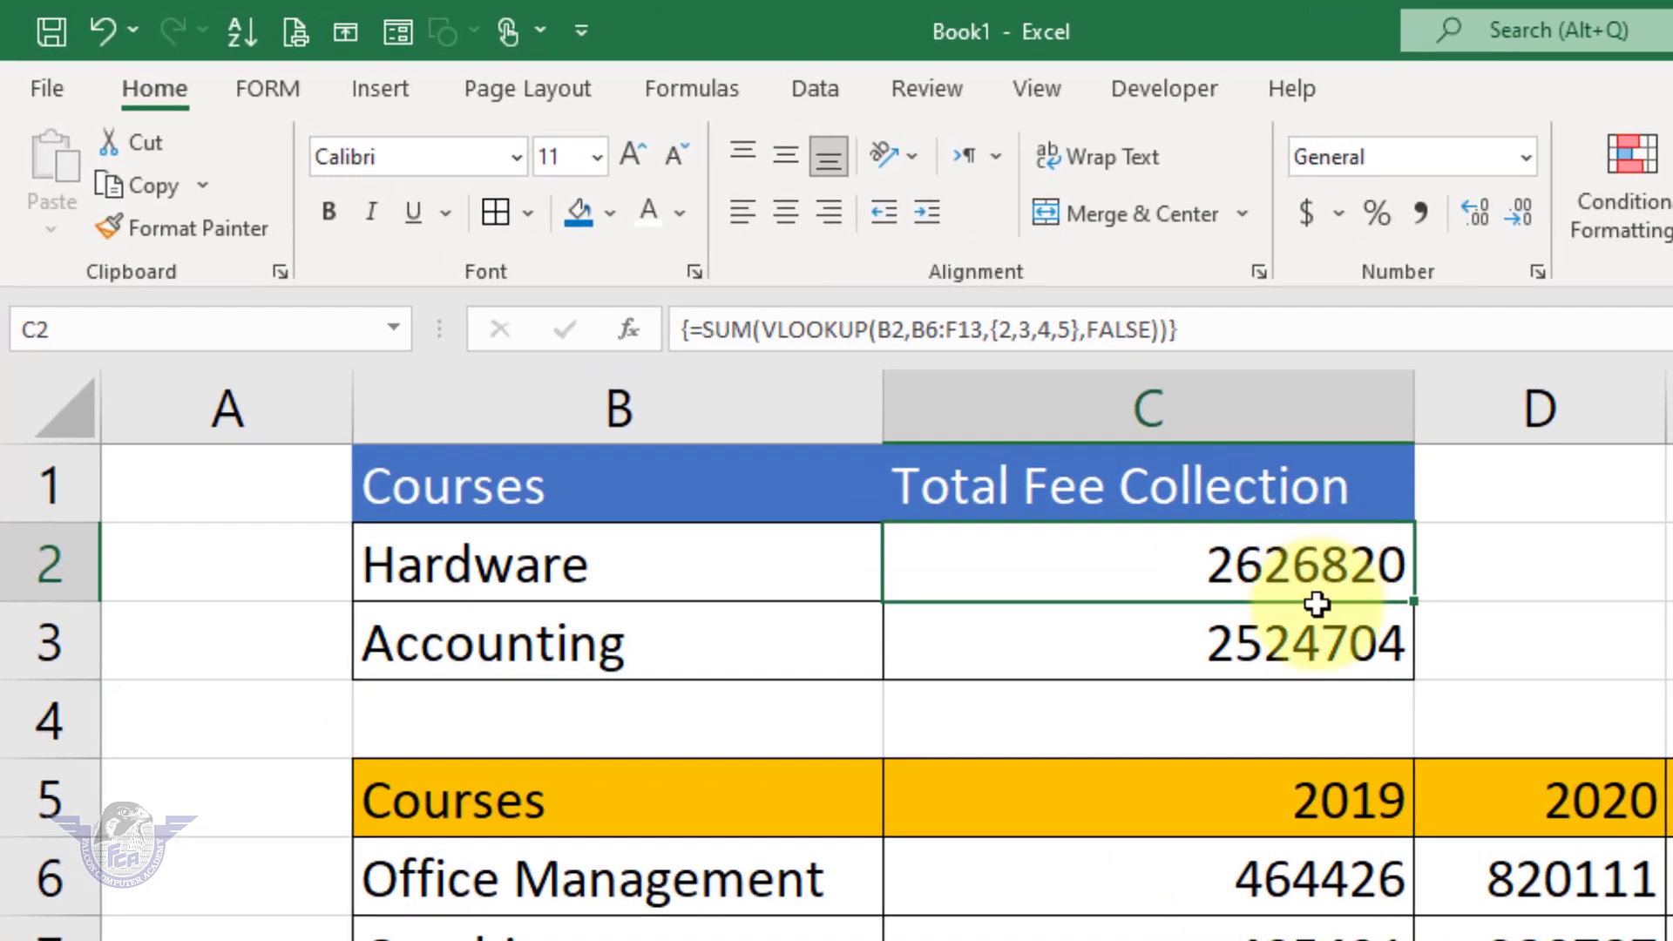
{"action": "left_click_drag", "start_coordinate": [806, 367], "coordinate": [806, 384]}
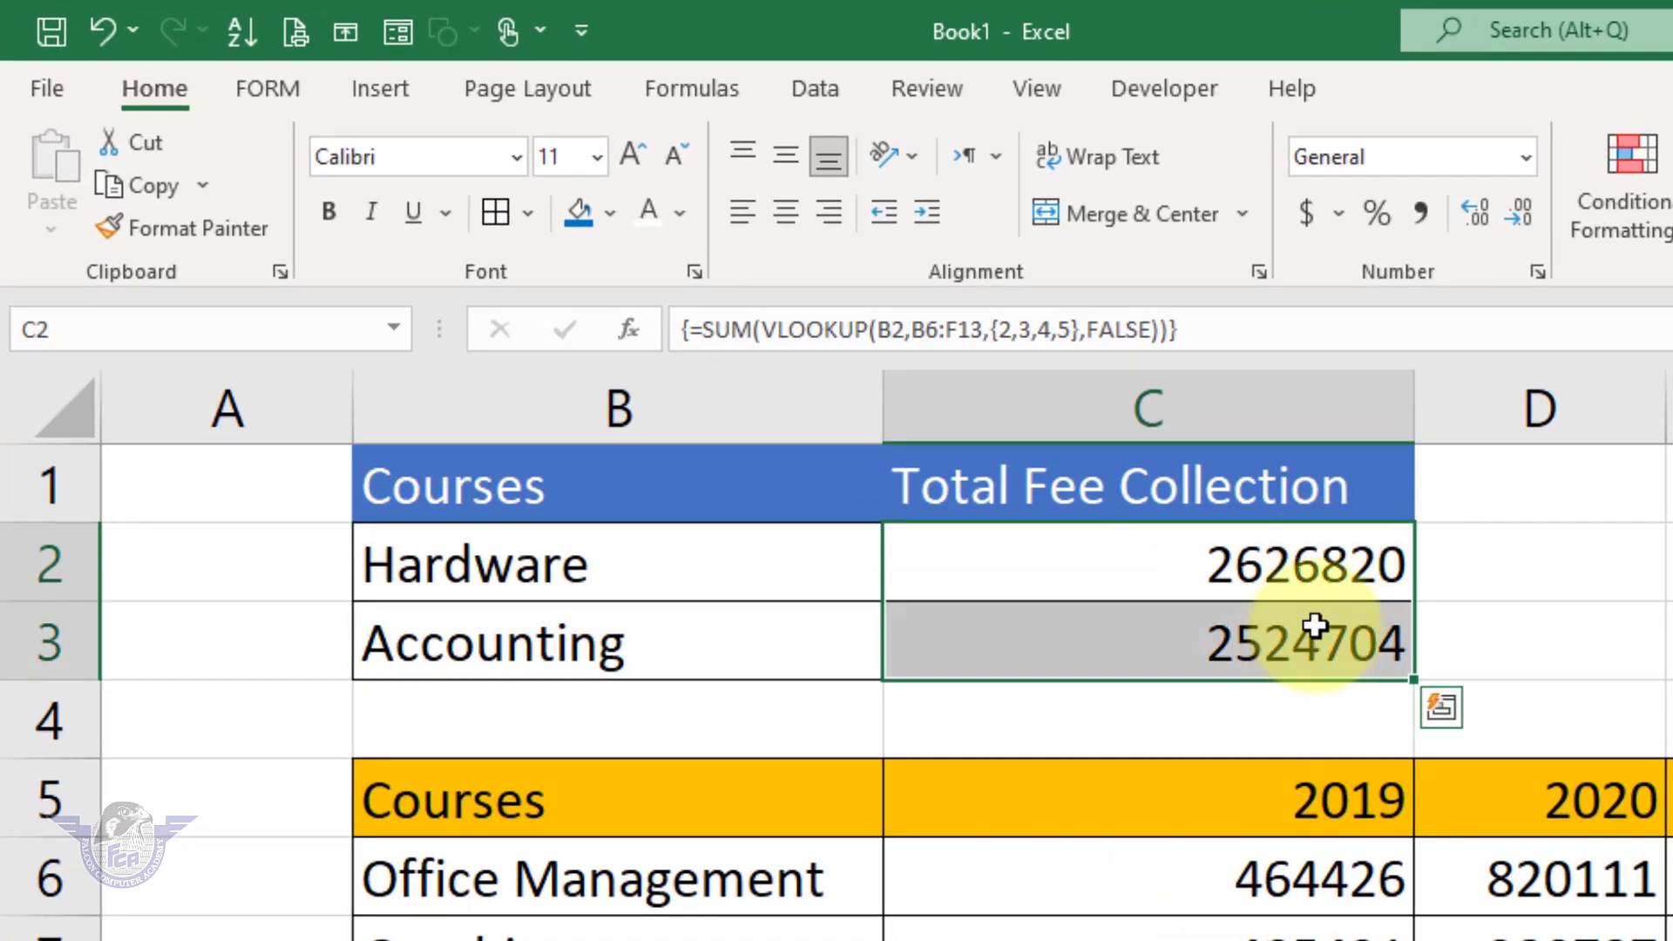
{"action": "key", "text": "Delete"}
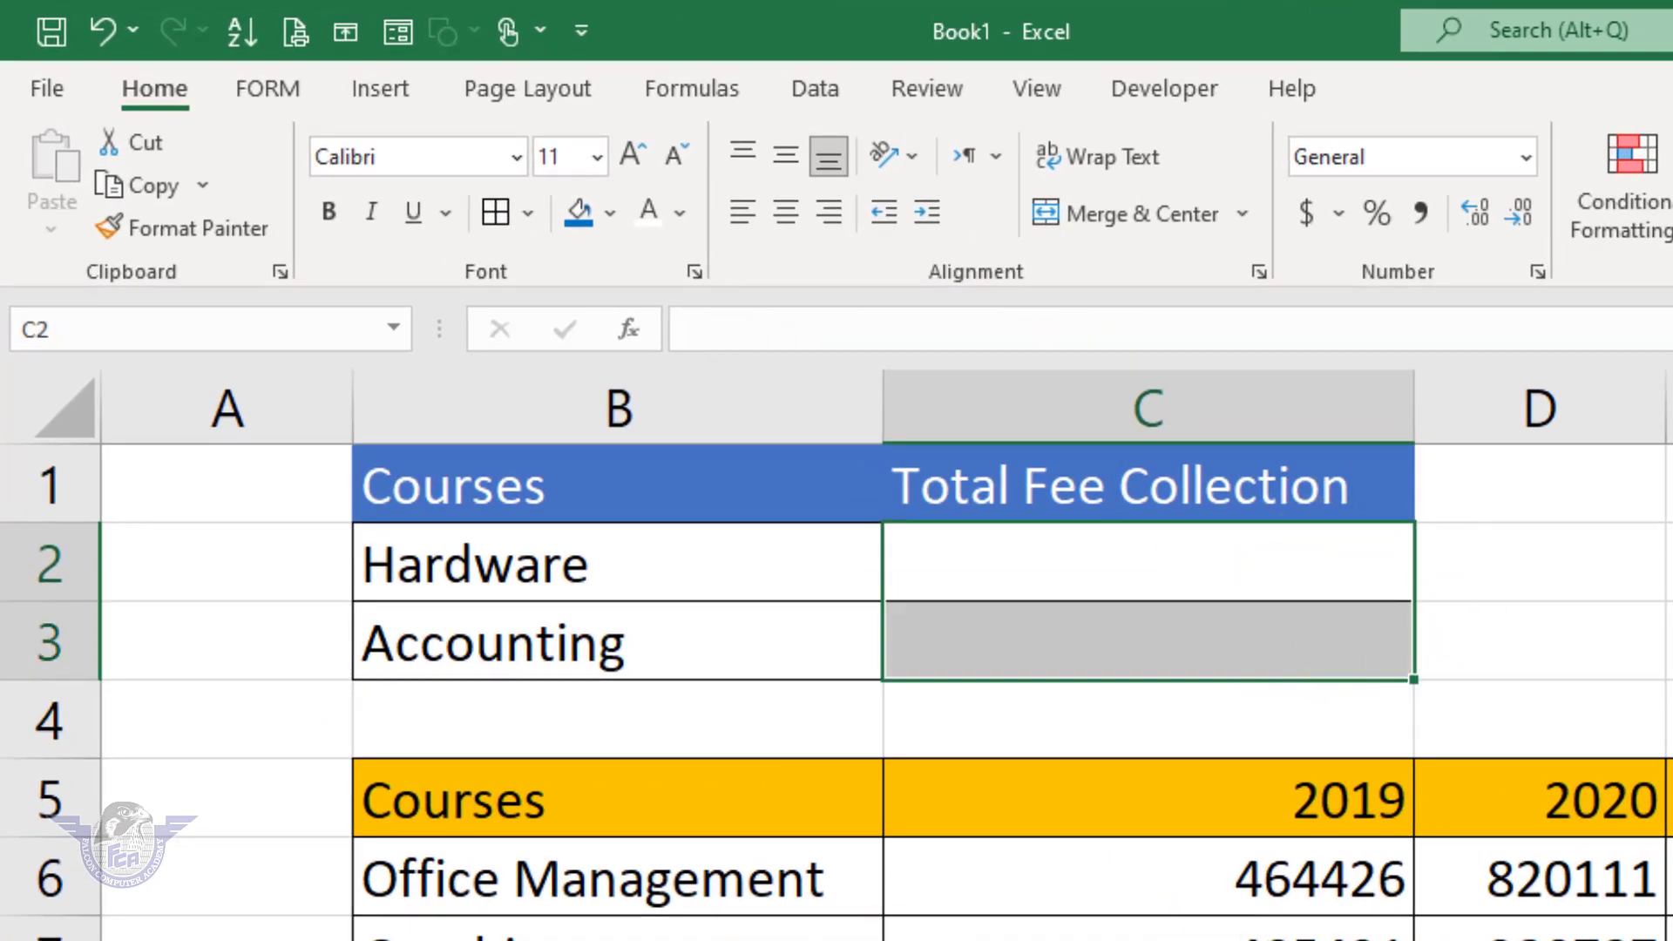
Fill the course selection from B2 down into B3.
{"action": "left_click", "coordinate": [642, 567]}
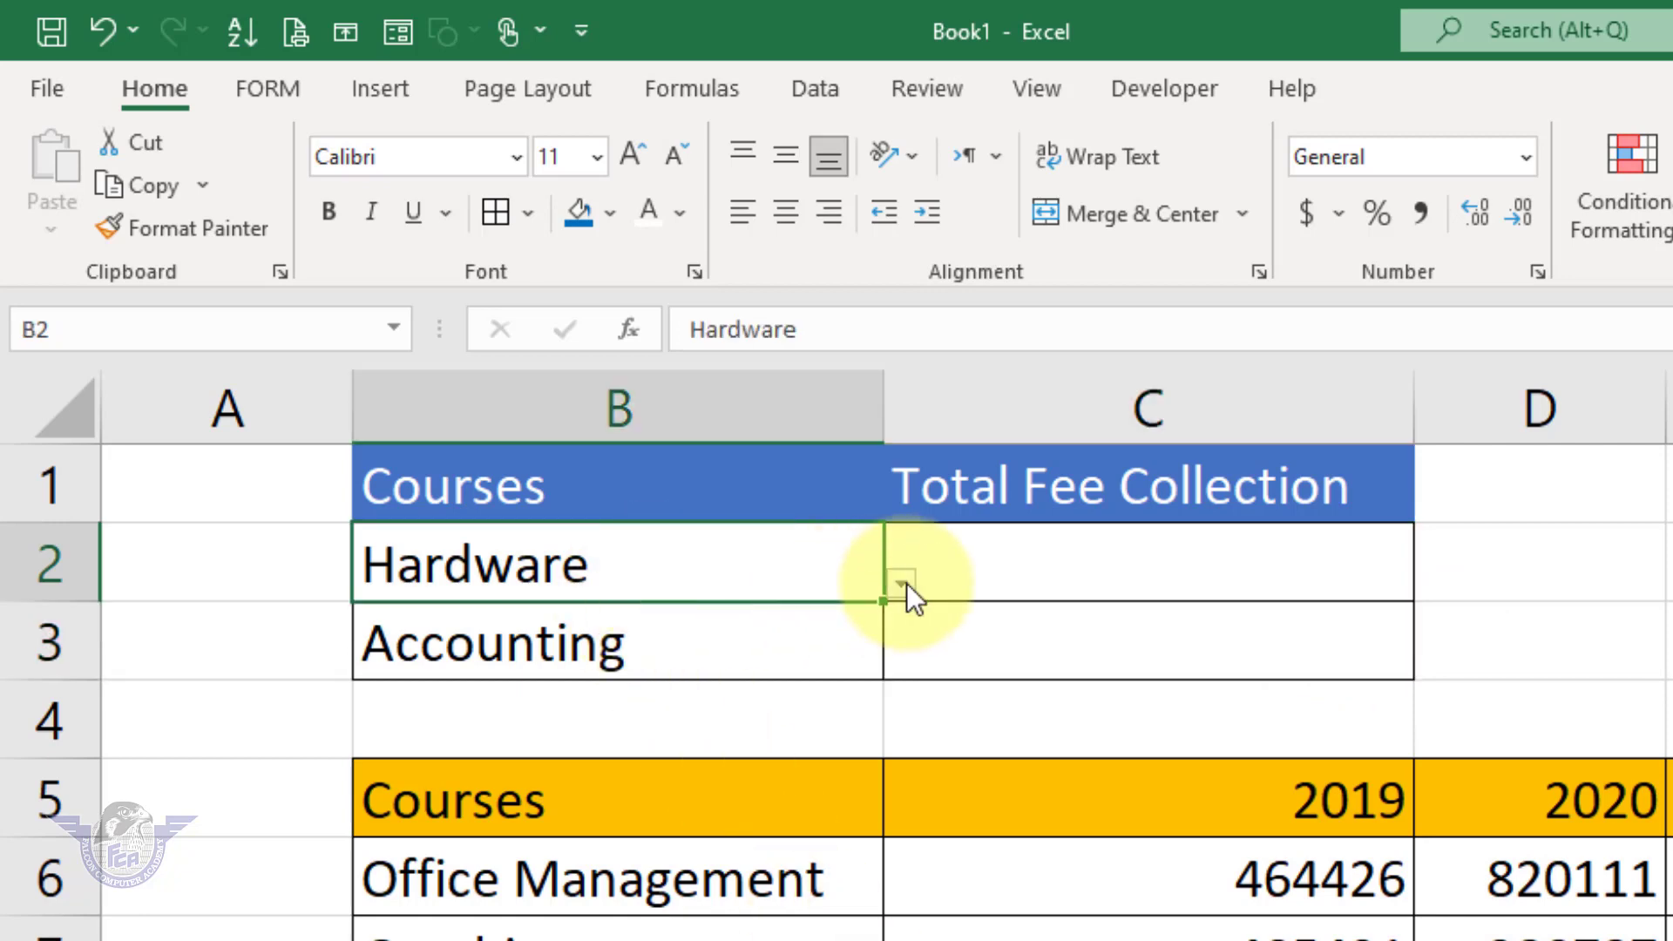
{"action": "left_click", "coordinate": [906, 583]}
{"action": "left_click", "coordinate": [906, 583]}
{"action": "left_click", "coordinate": [776, 654]}
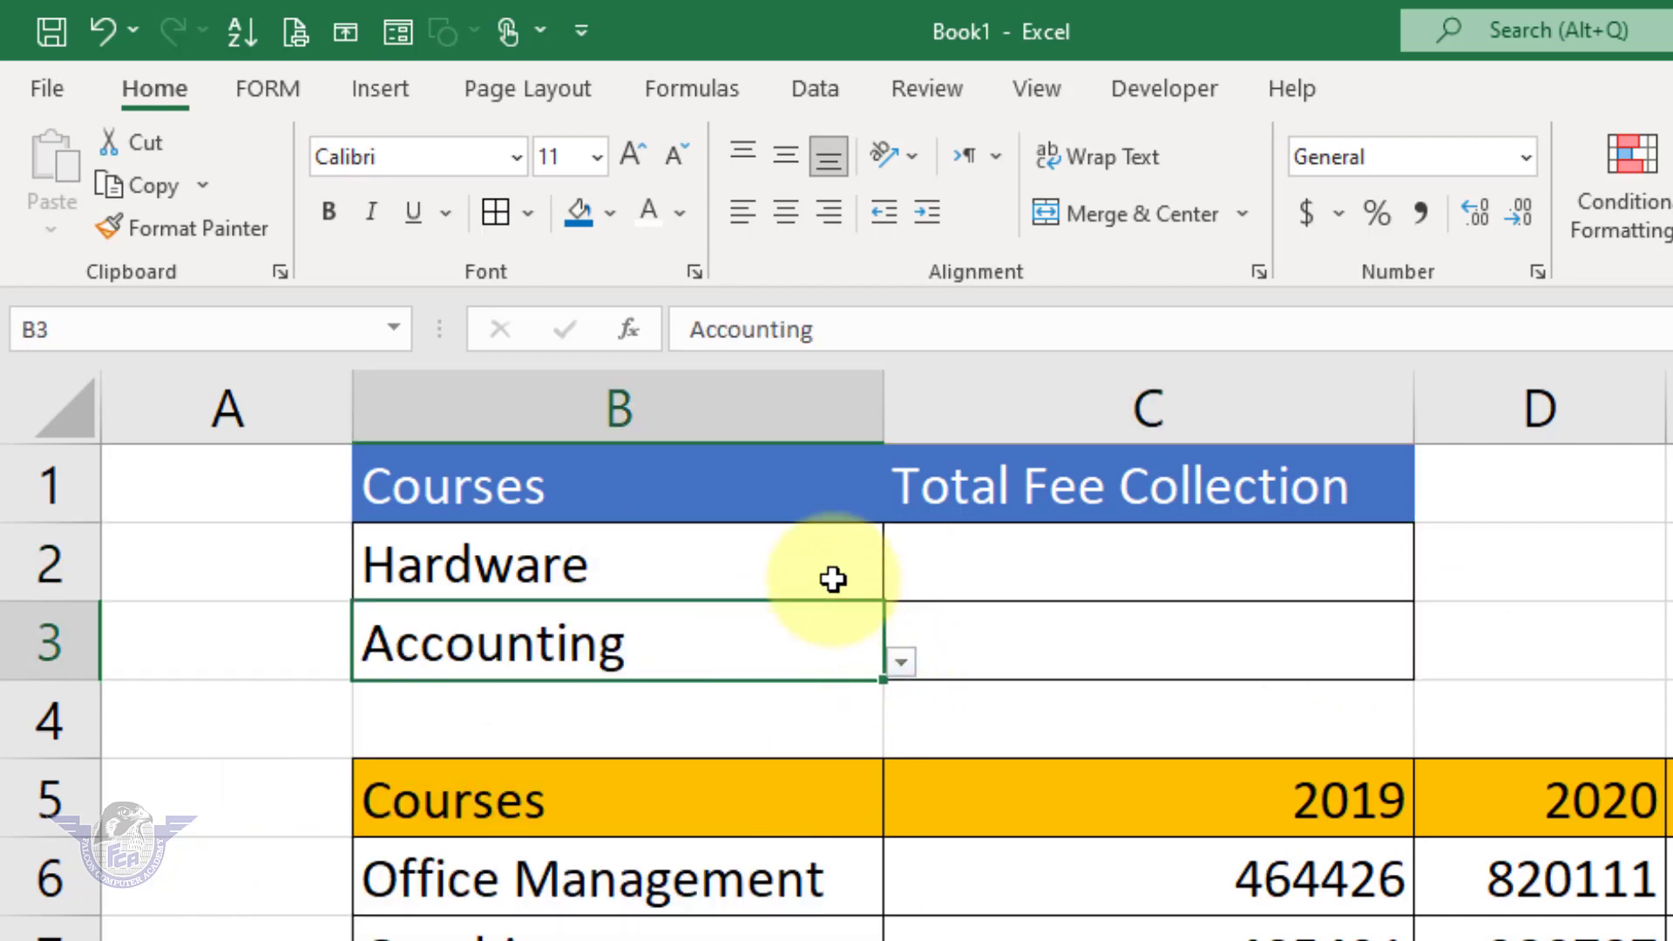
{"action": "left_click", "coordinate": [833, 578]}
{"action": "left_click_drag", "start_coordinate": [883, 601], "coordinate": [882, 664]}
Choose Web Designing as the course in B3.
{"action": "left_click", "coordinate": [747, 642]}
{"action": "left_click", "coordinate": [901, 669]}
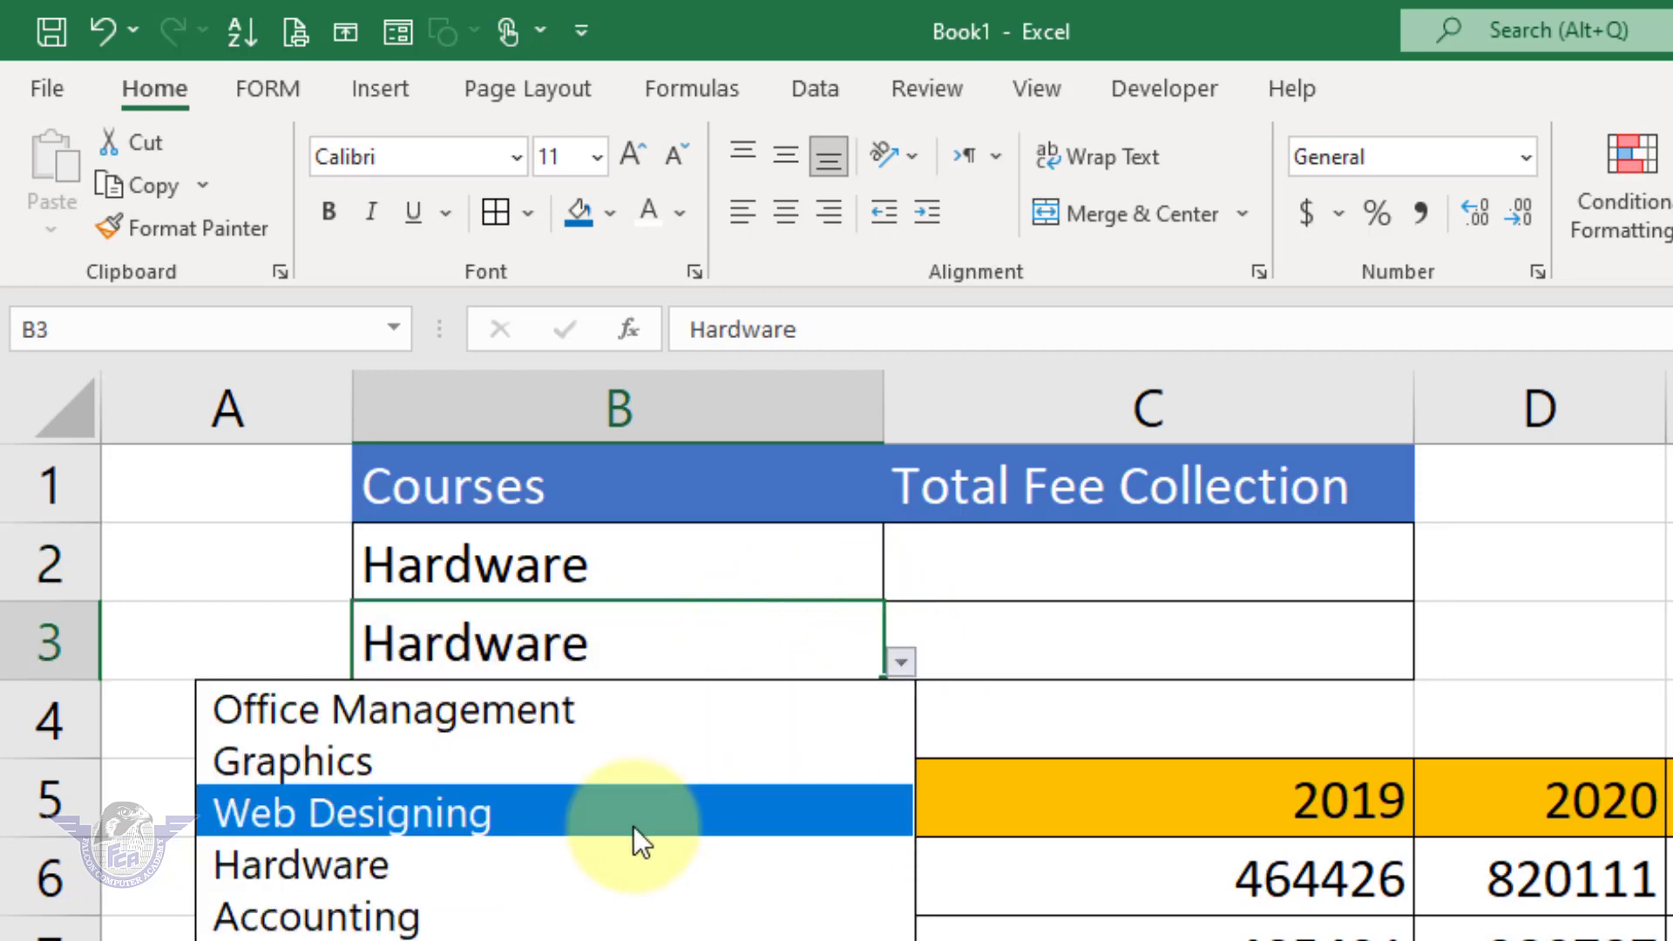
{"action": "left_click", "coordinate": [640, 841]}
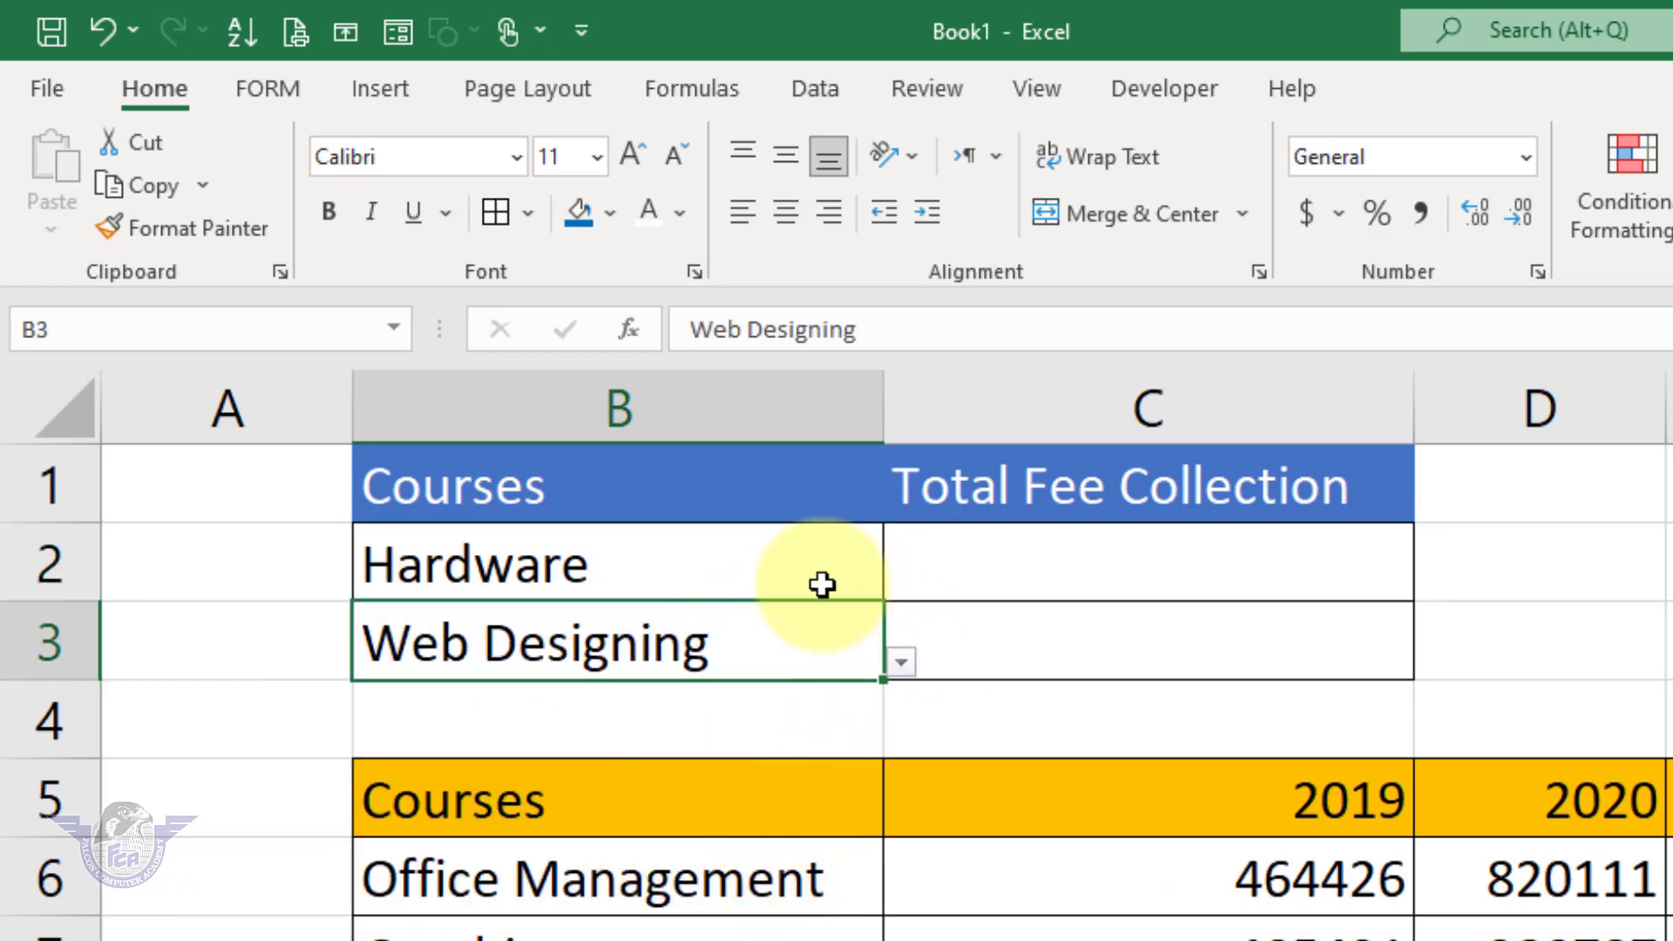
Begin a SUM formula in C2 with a nested VLOOKUP that looks up B2 in the table range B6:F13.
{"action": "left_click", "coordinate": [1094, 568]}
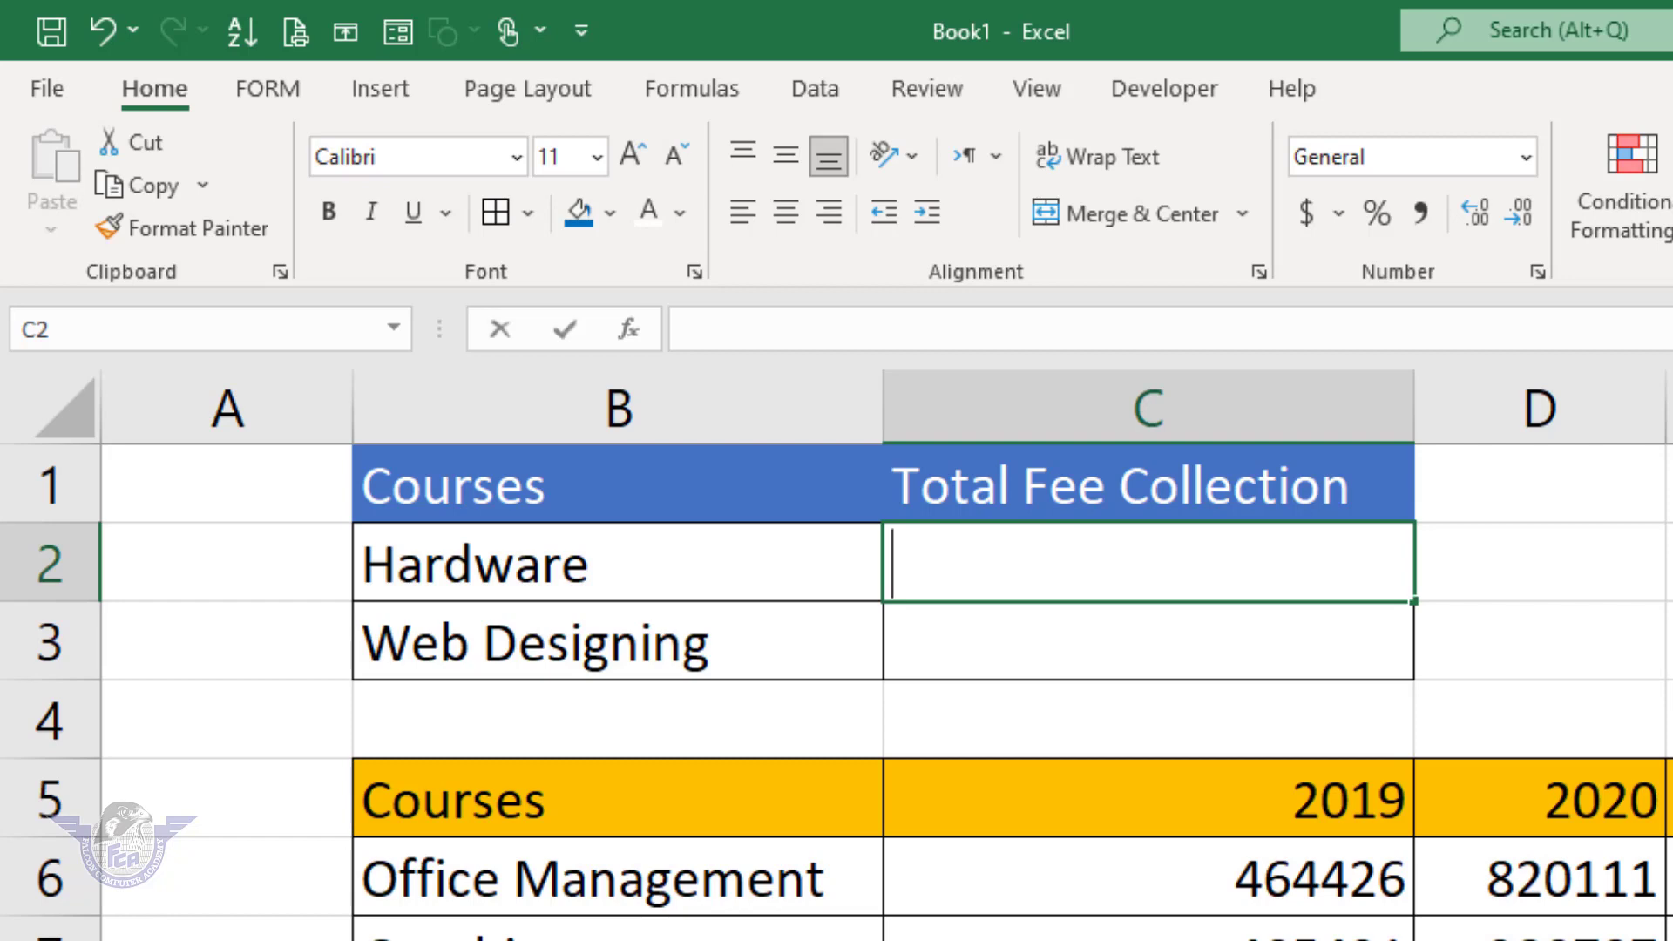
{"action": "type", "text": "="}
{"action": "type", "text": "sum"}
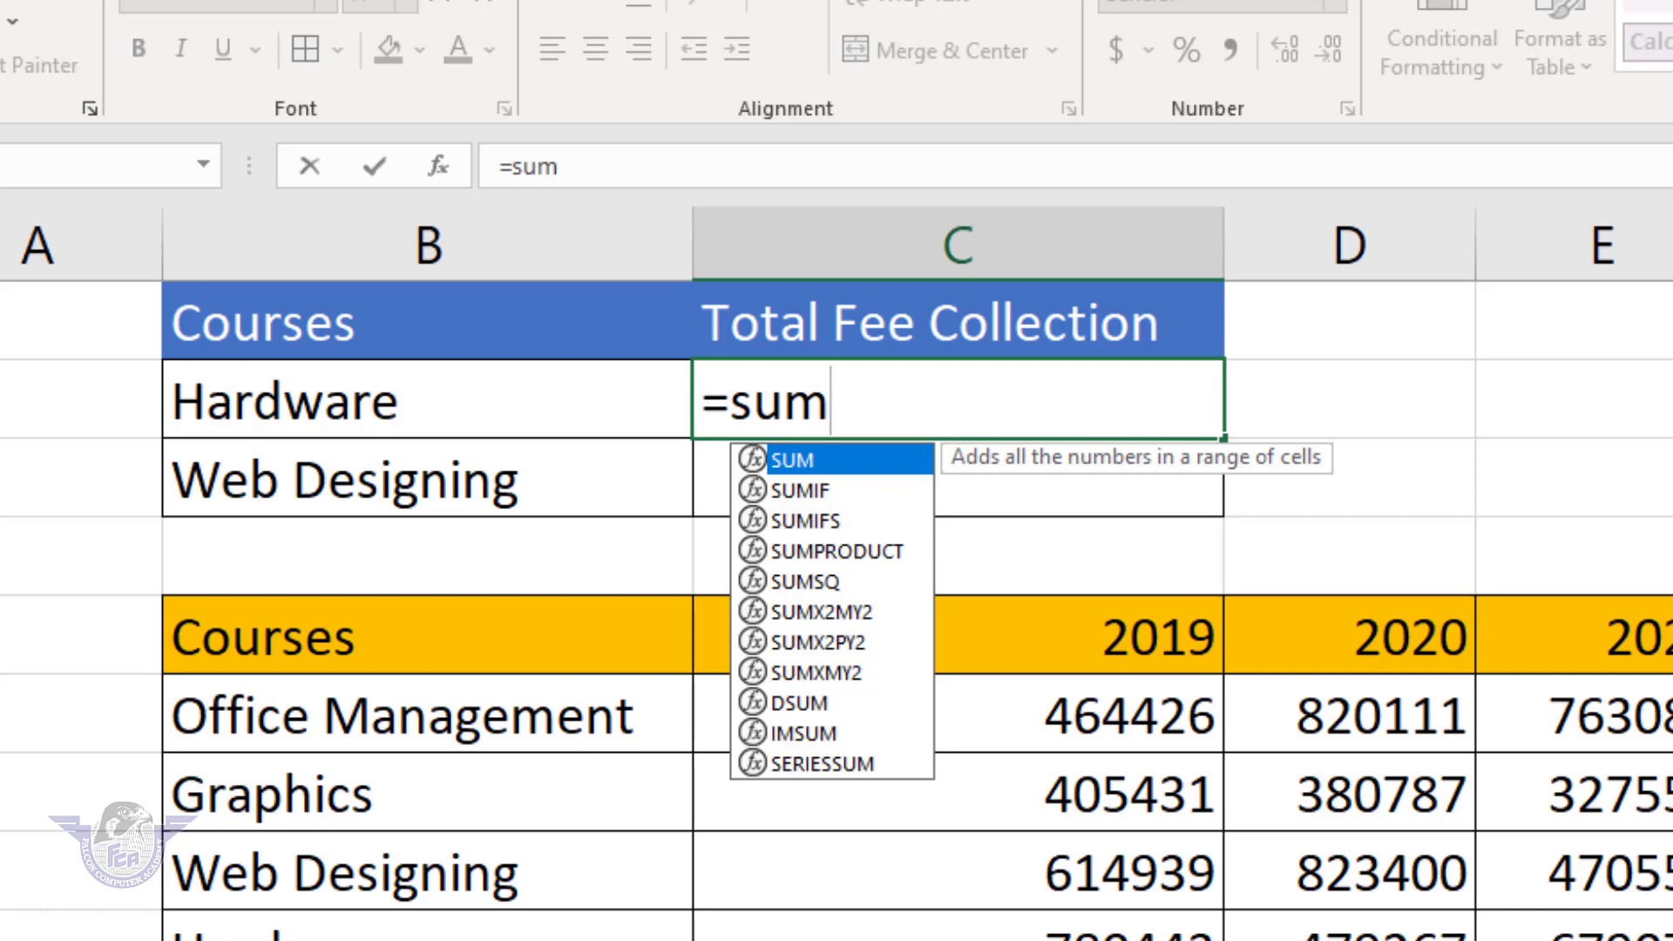
{"action": "type", "text": "(vl"}
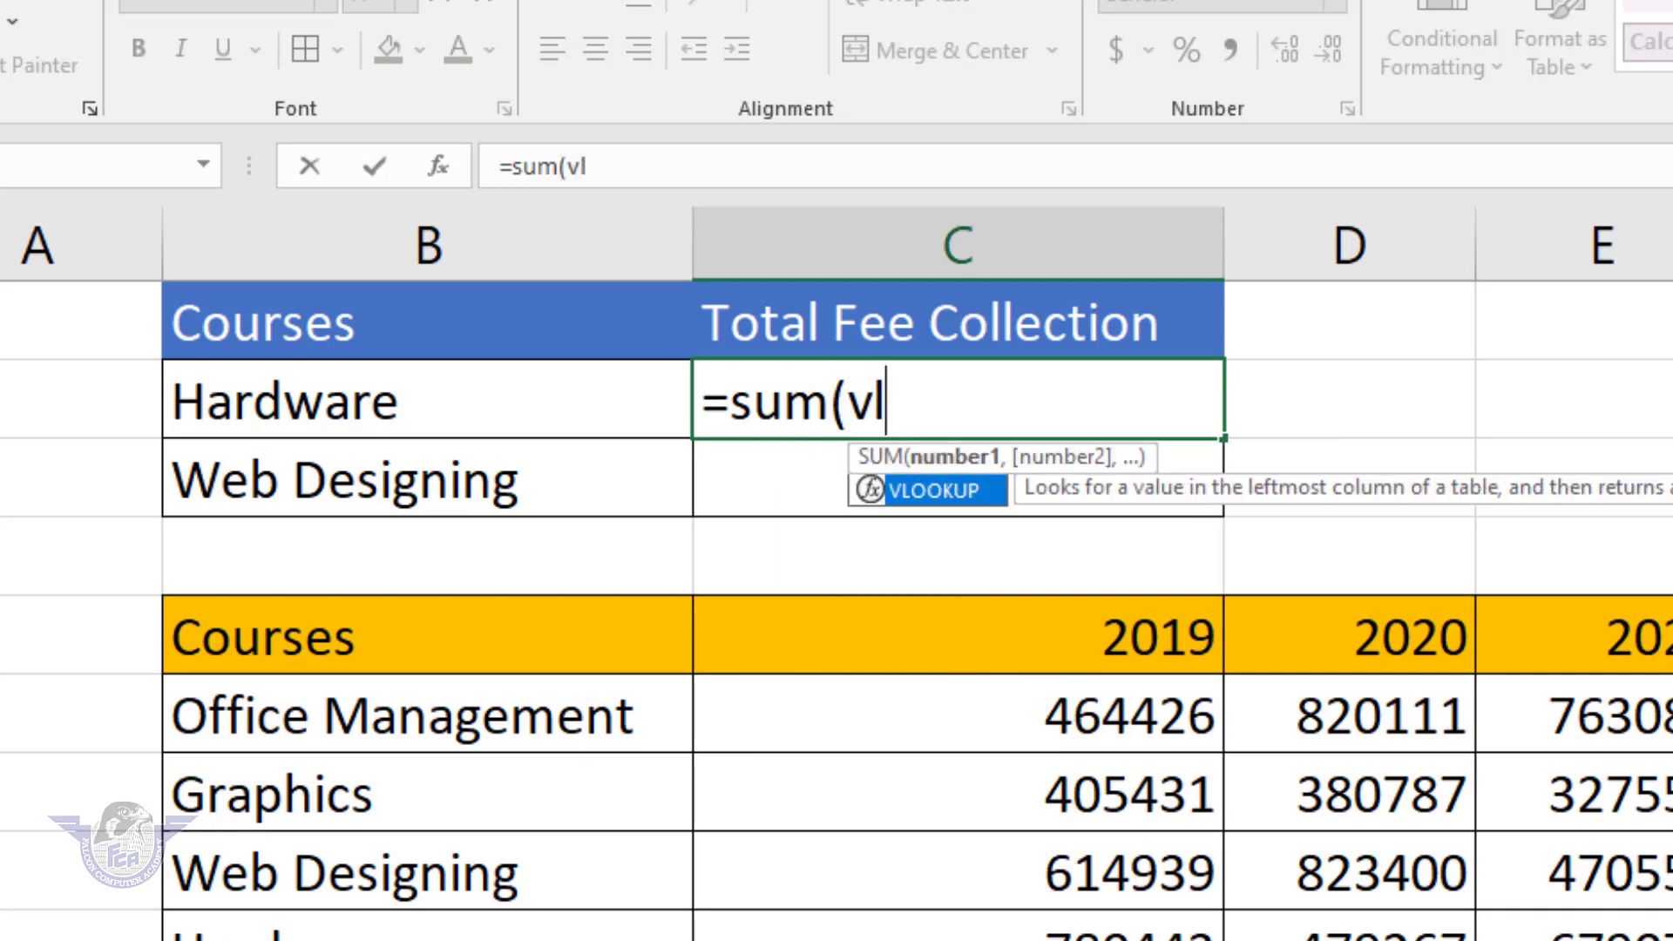
{"action": "key", "text": "Tab"}
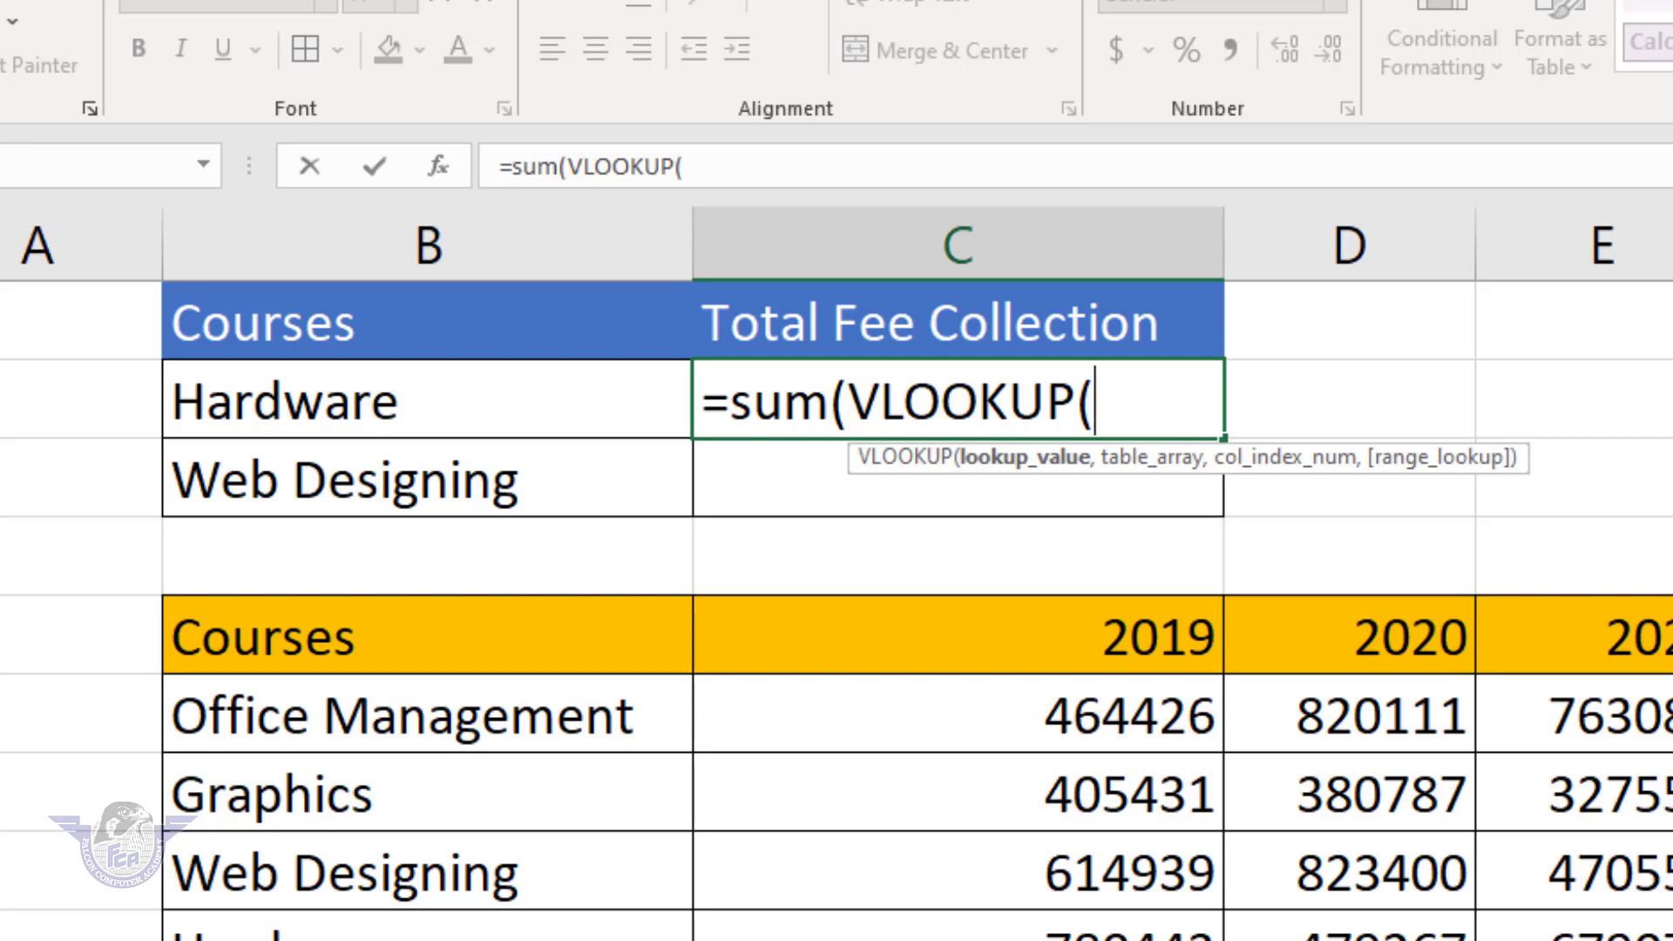
{"action": "left_click", "coordinate": [406, 413]}
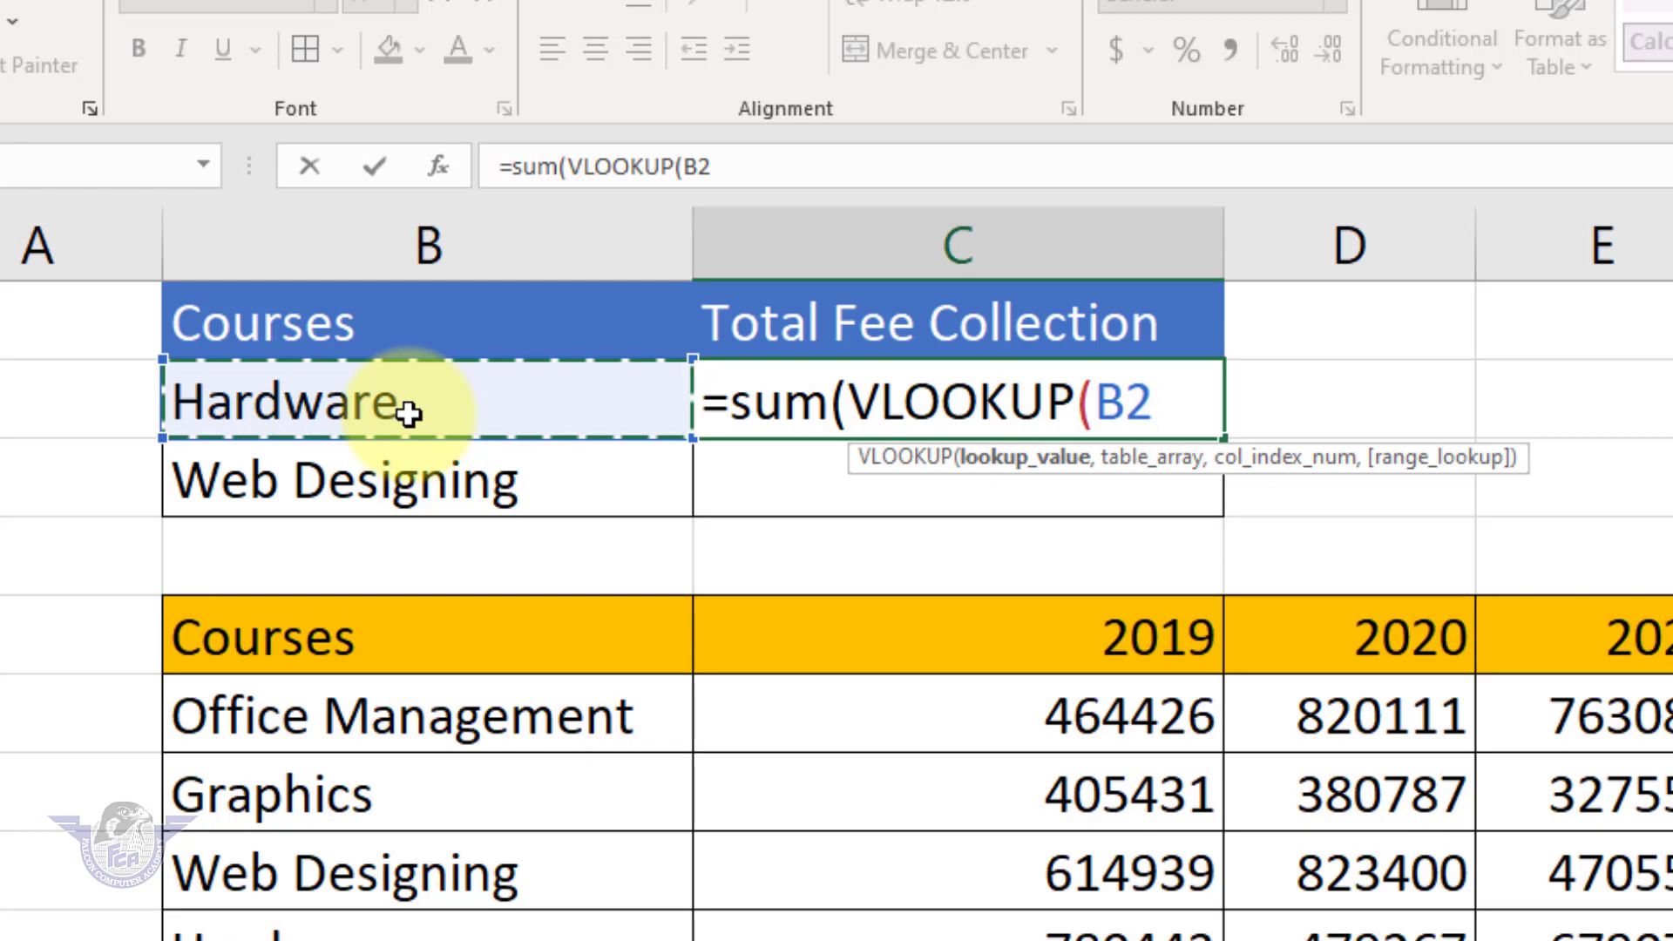
{"action": "type", "text": ","}
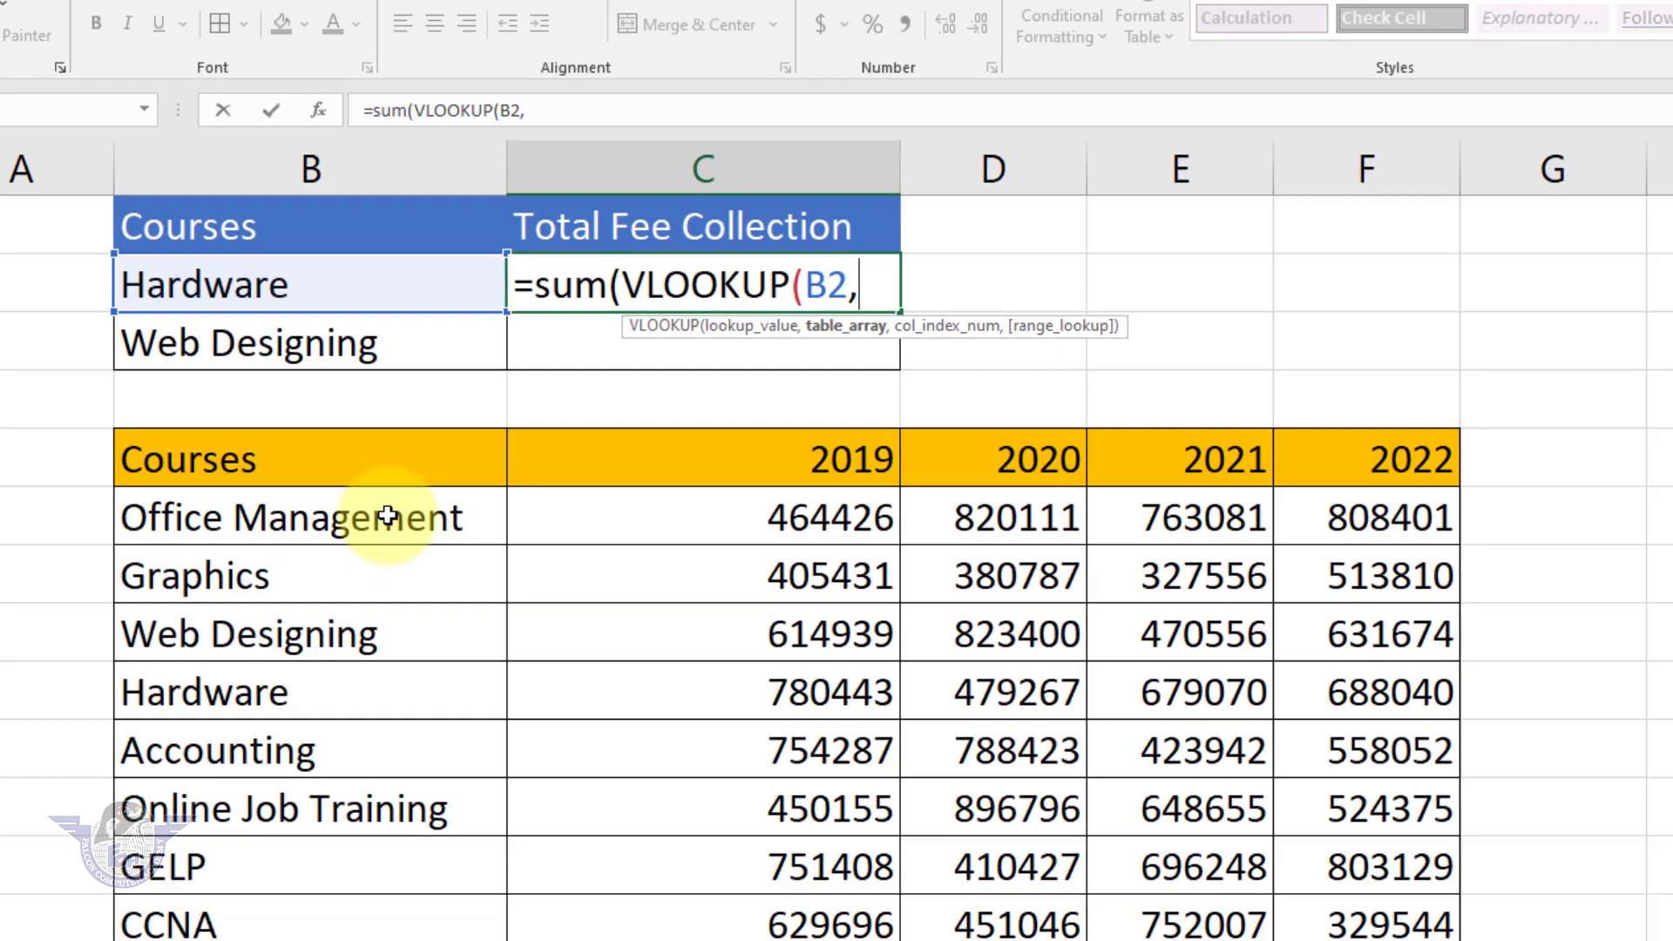
{"action": "left_click_drag", "start_coordinate": [505, 734], "coordinate": [1138, 794]}
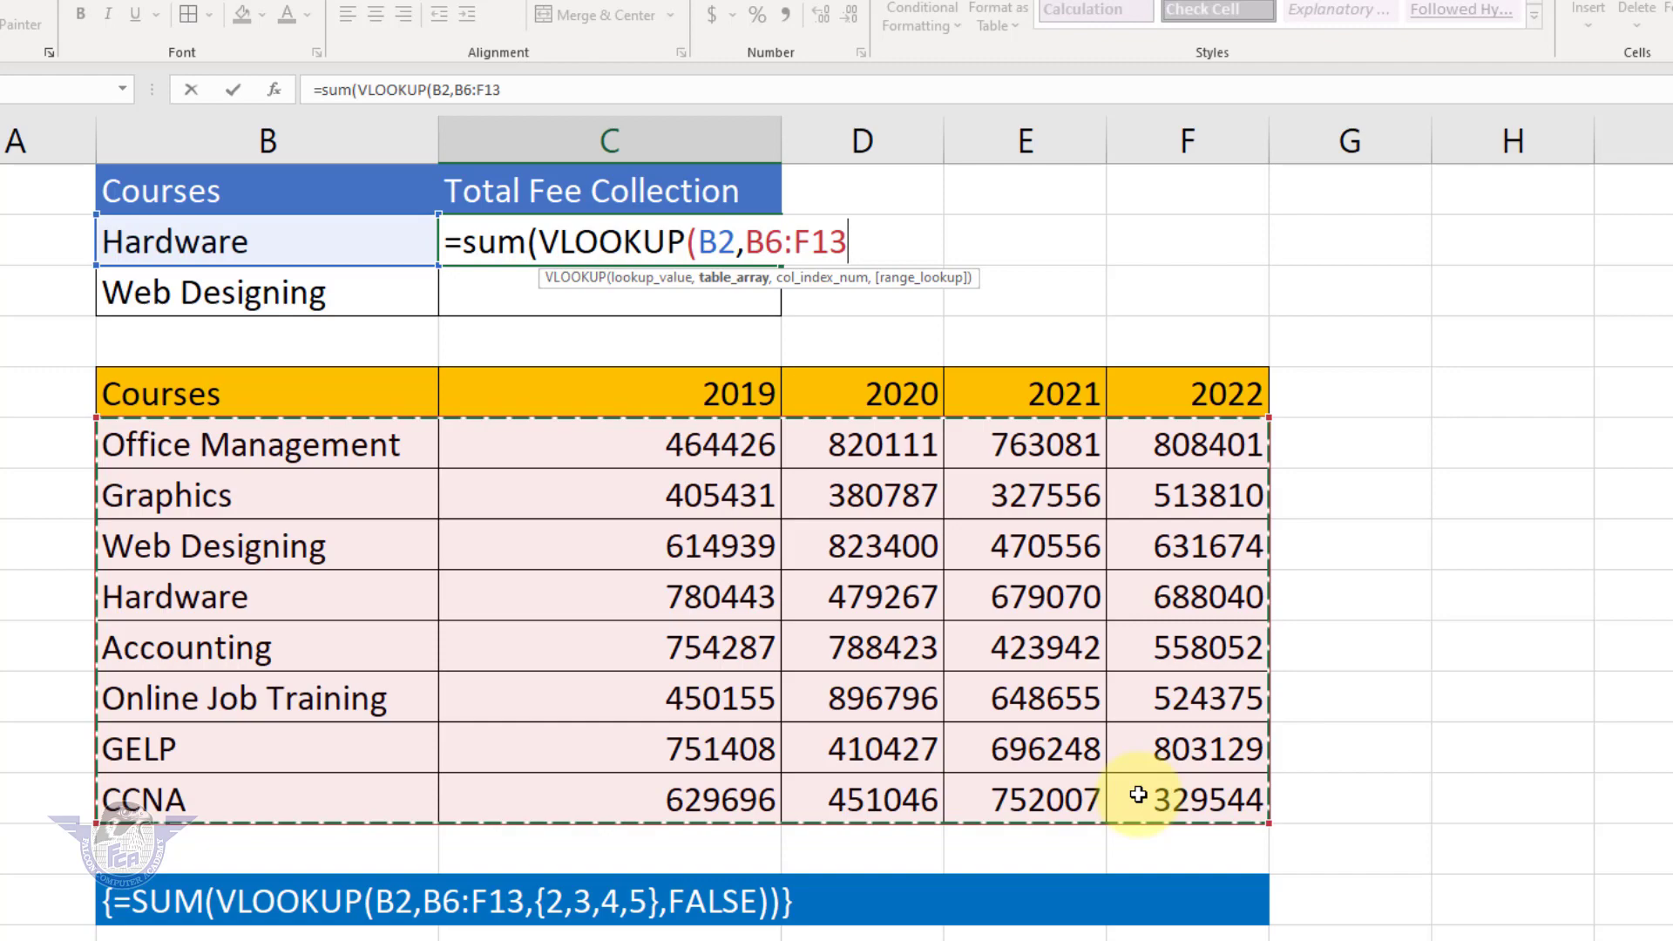
{"action": "type", "text": ","}
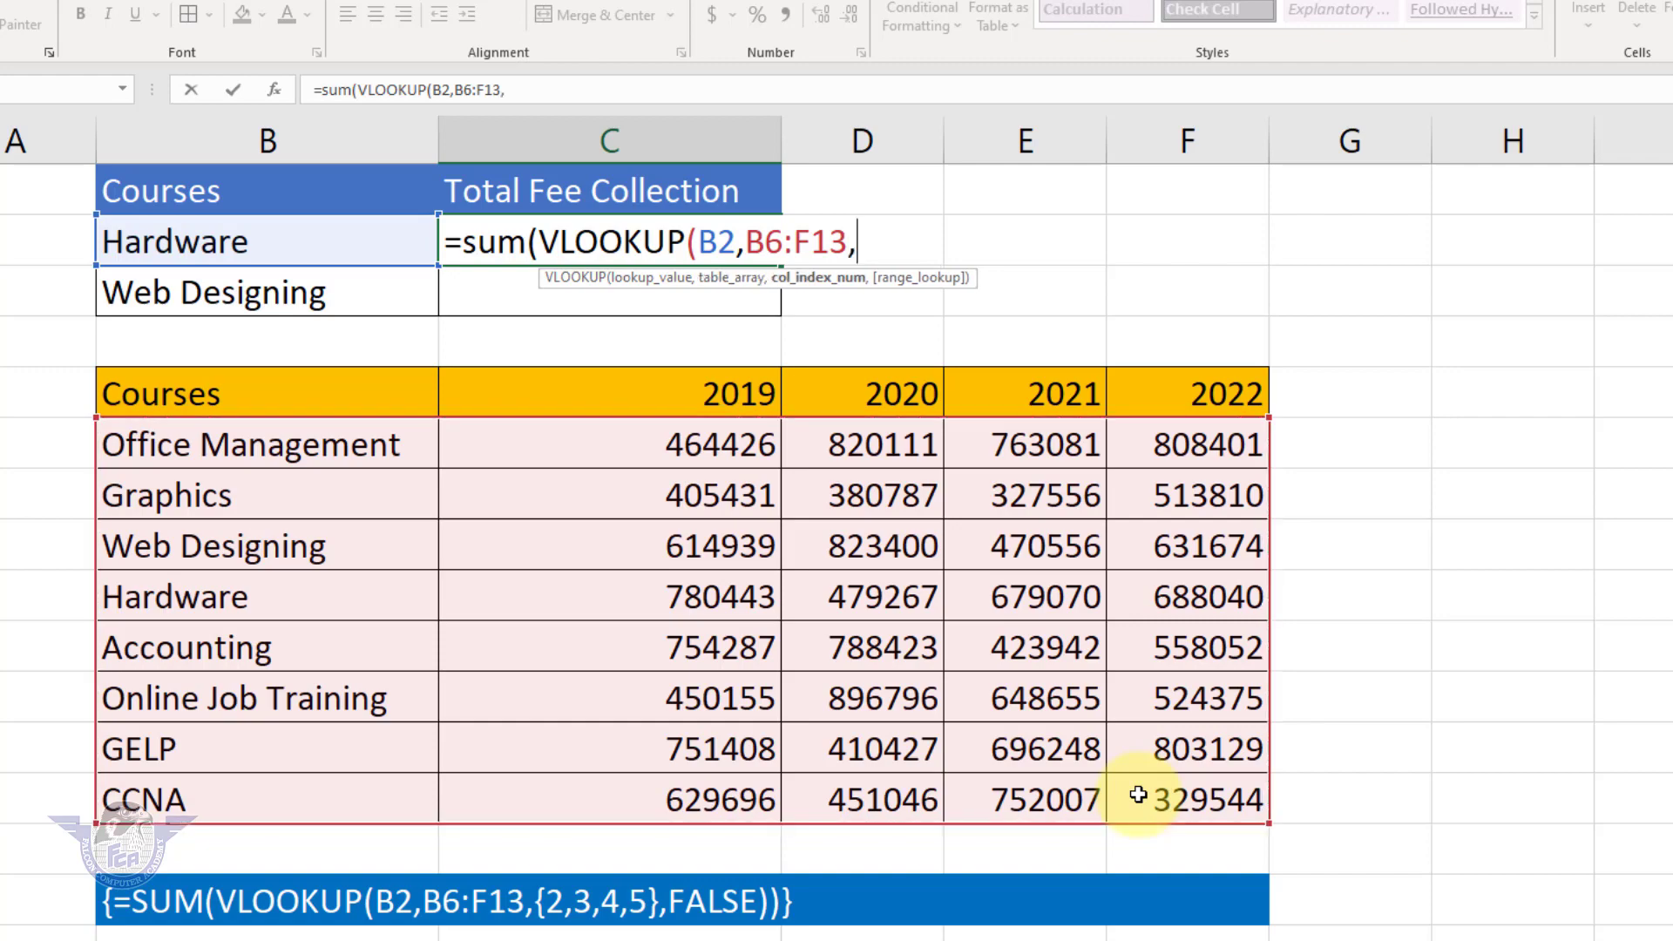
Complete the C2 formula with column indexes {2,3,4,5} and FALSE for an exact match, and enter it as an array formula.
{"action": "type", "text": "{"}
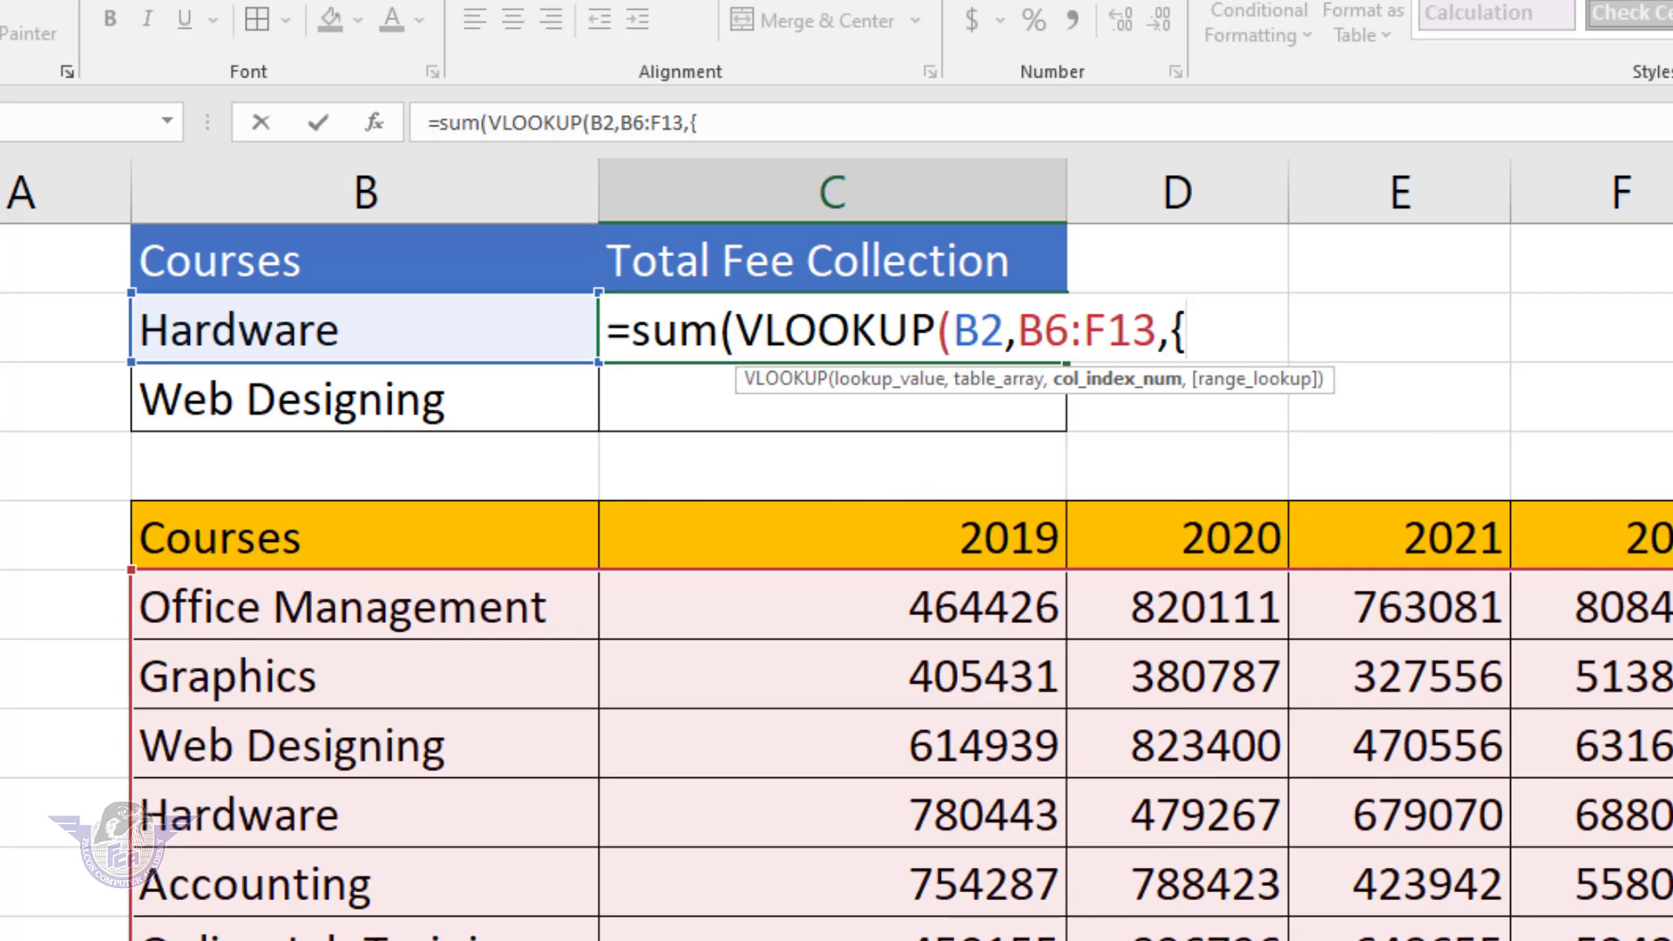
{"action": "type", "text": "2,3,4,5"}
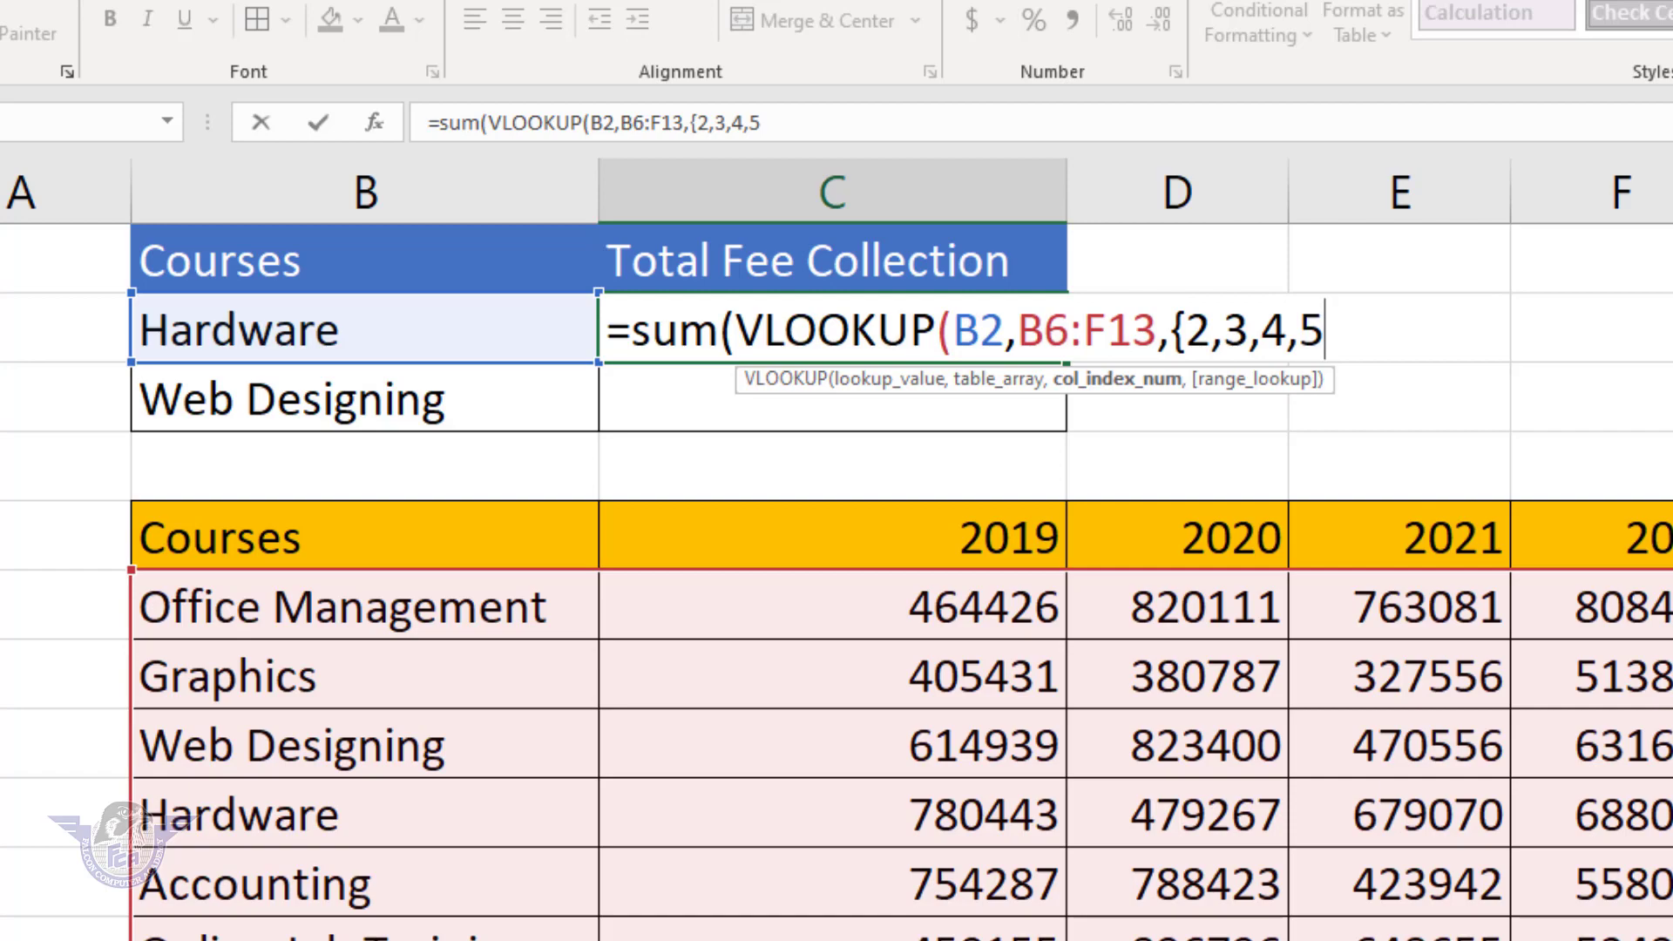
{"action": "type", "text": "},"}
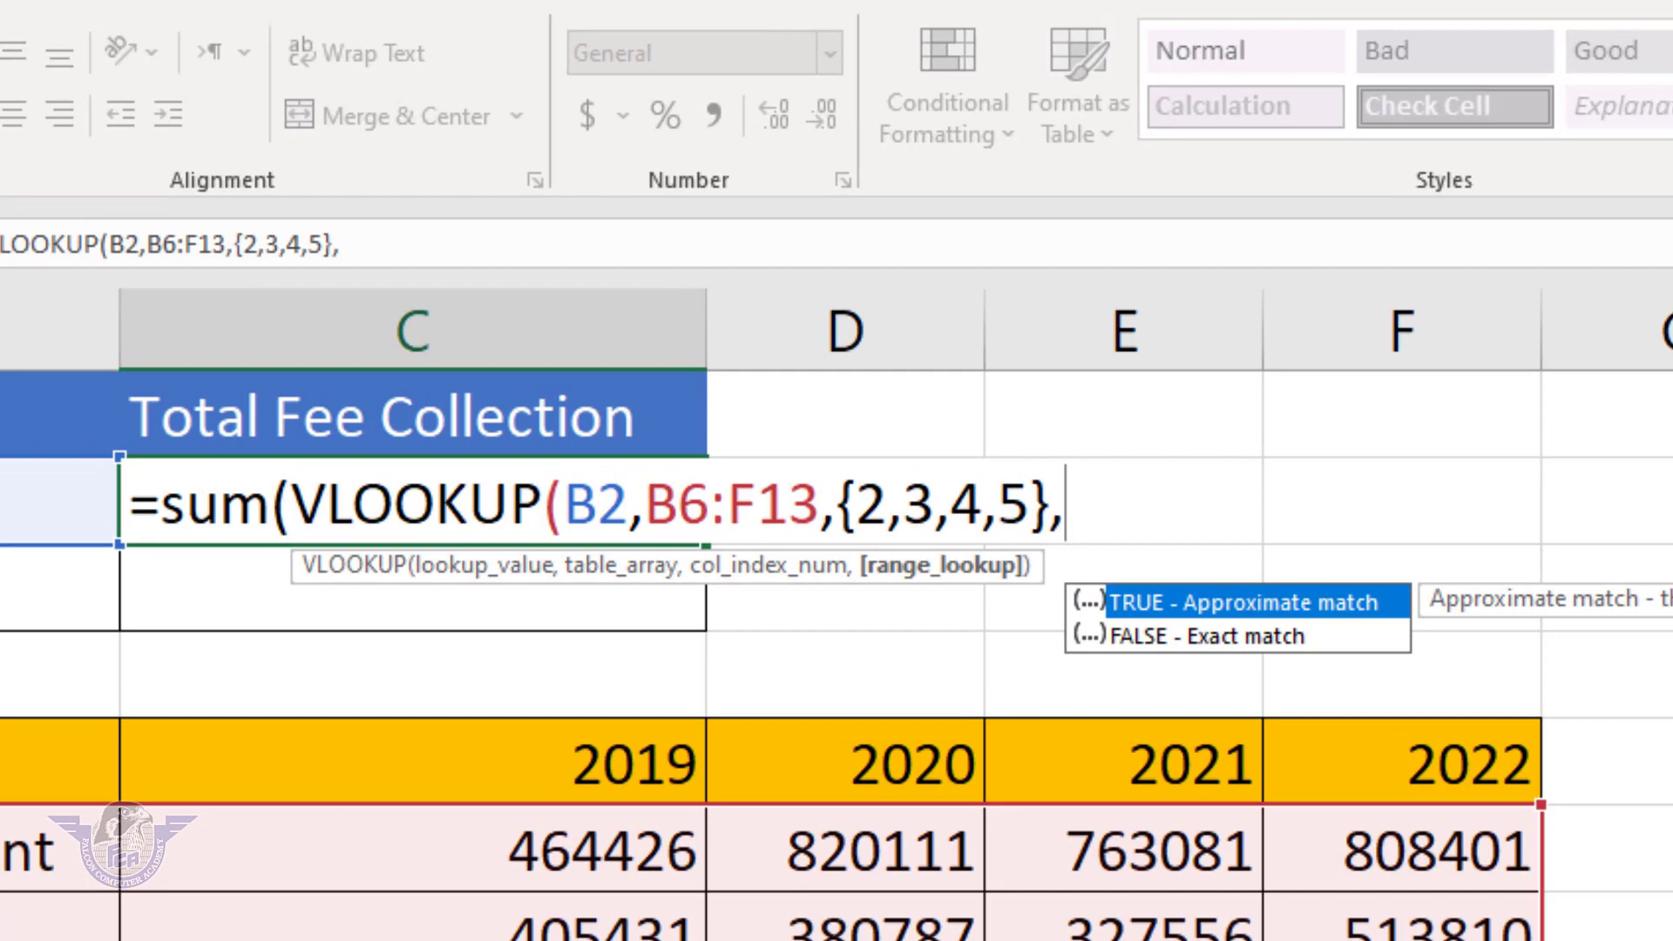
{"action": "key", "text": "Down"}
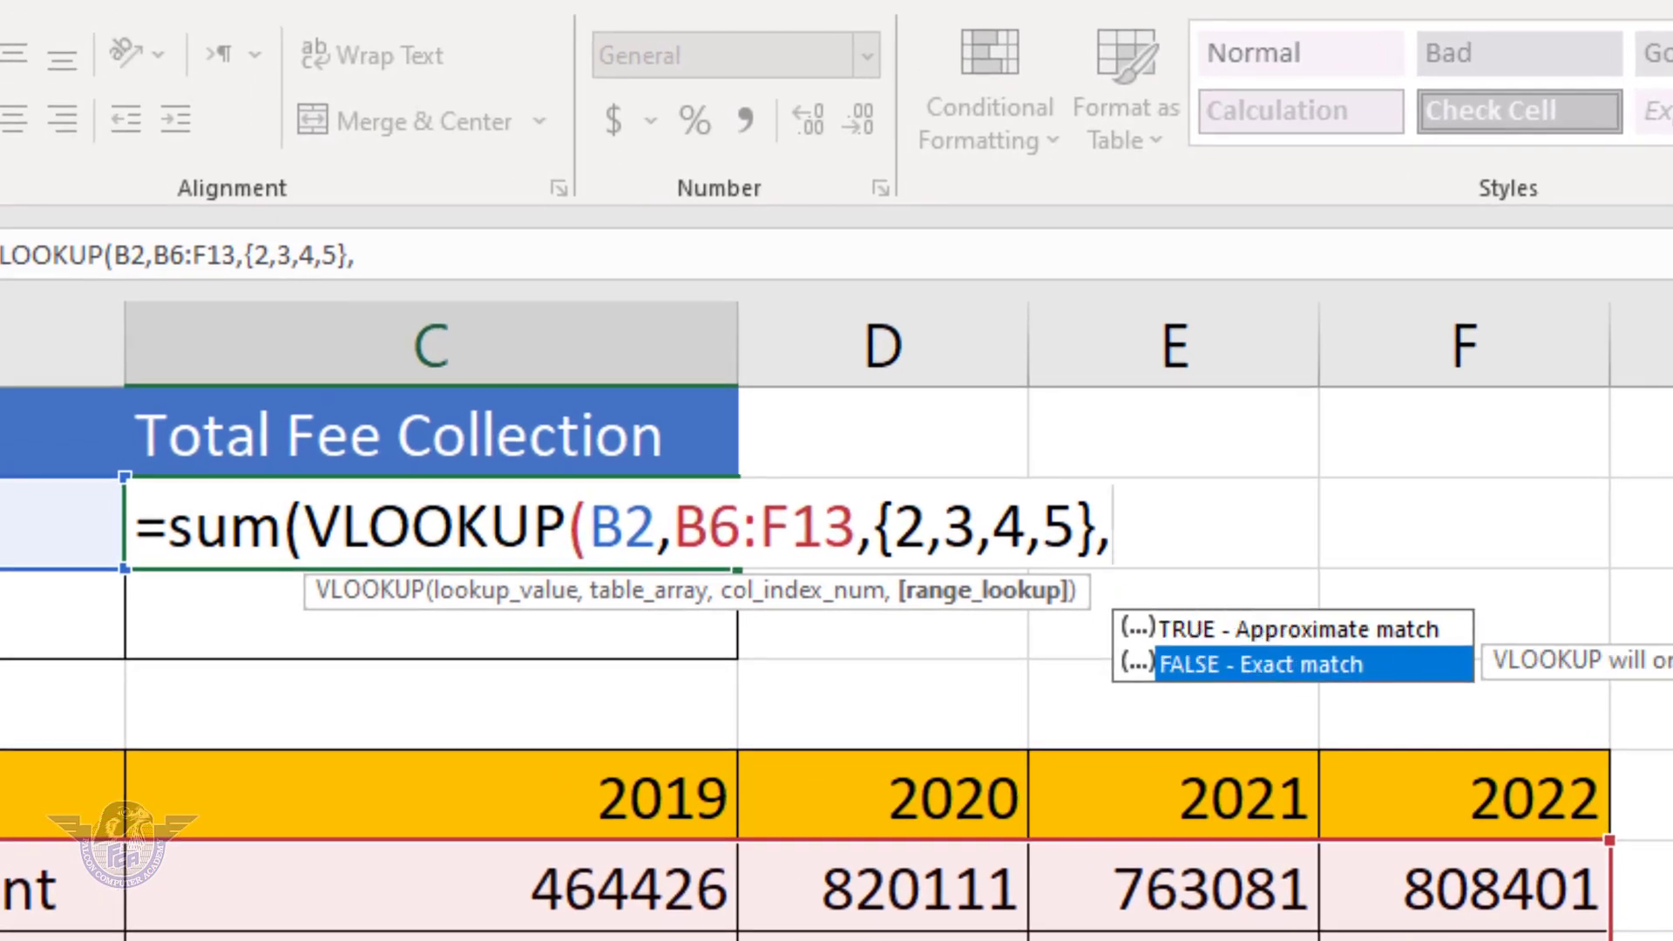
{"action": "key", "text": "Tab"}
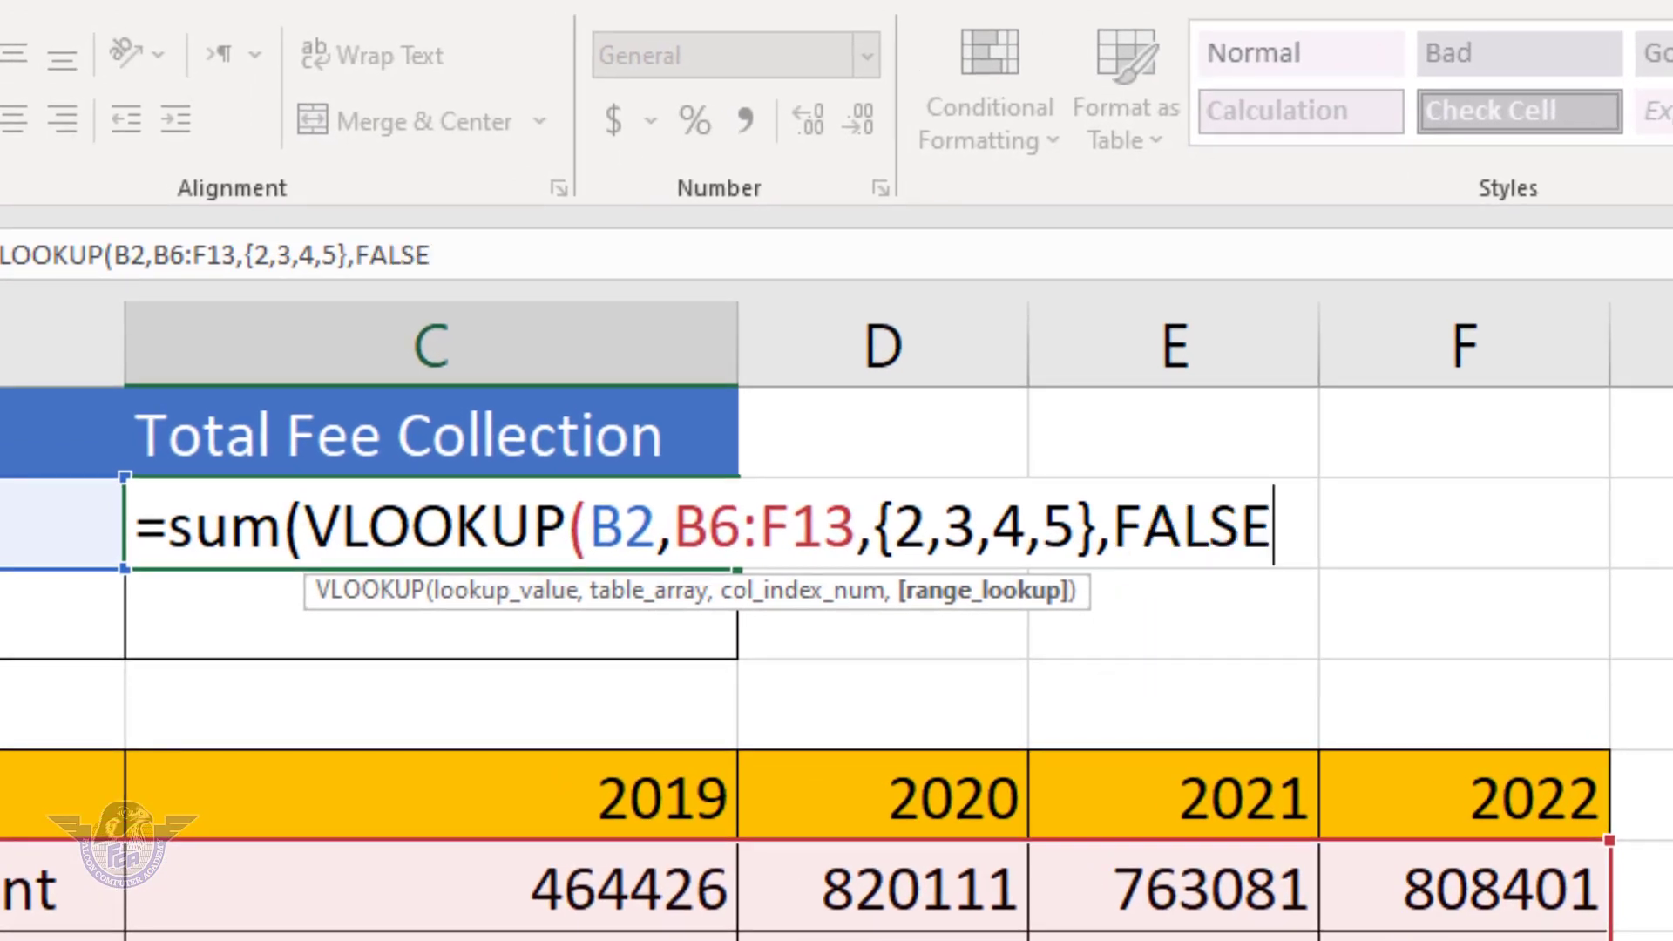
{"action": "type", "text": "))"}
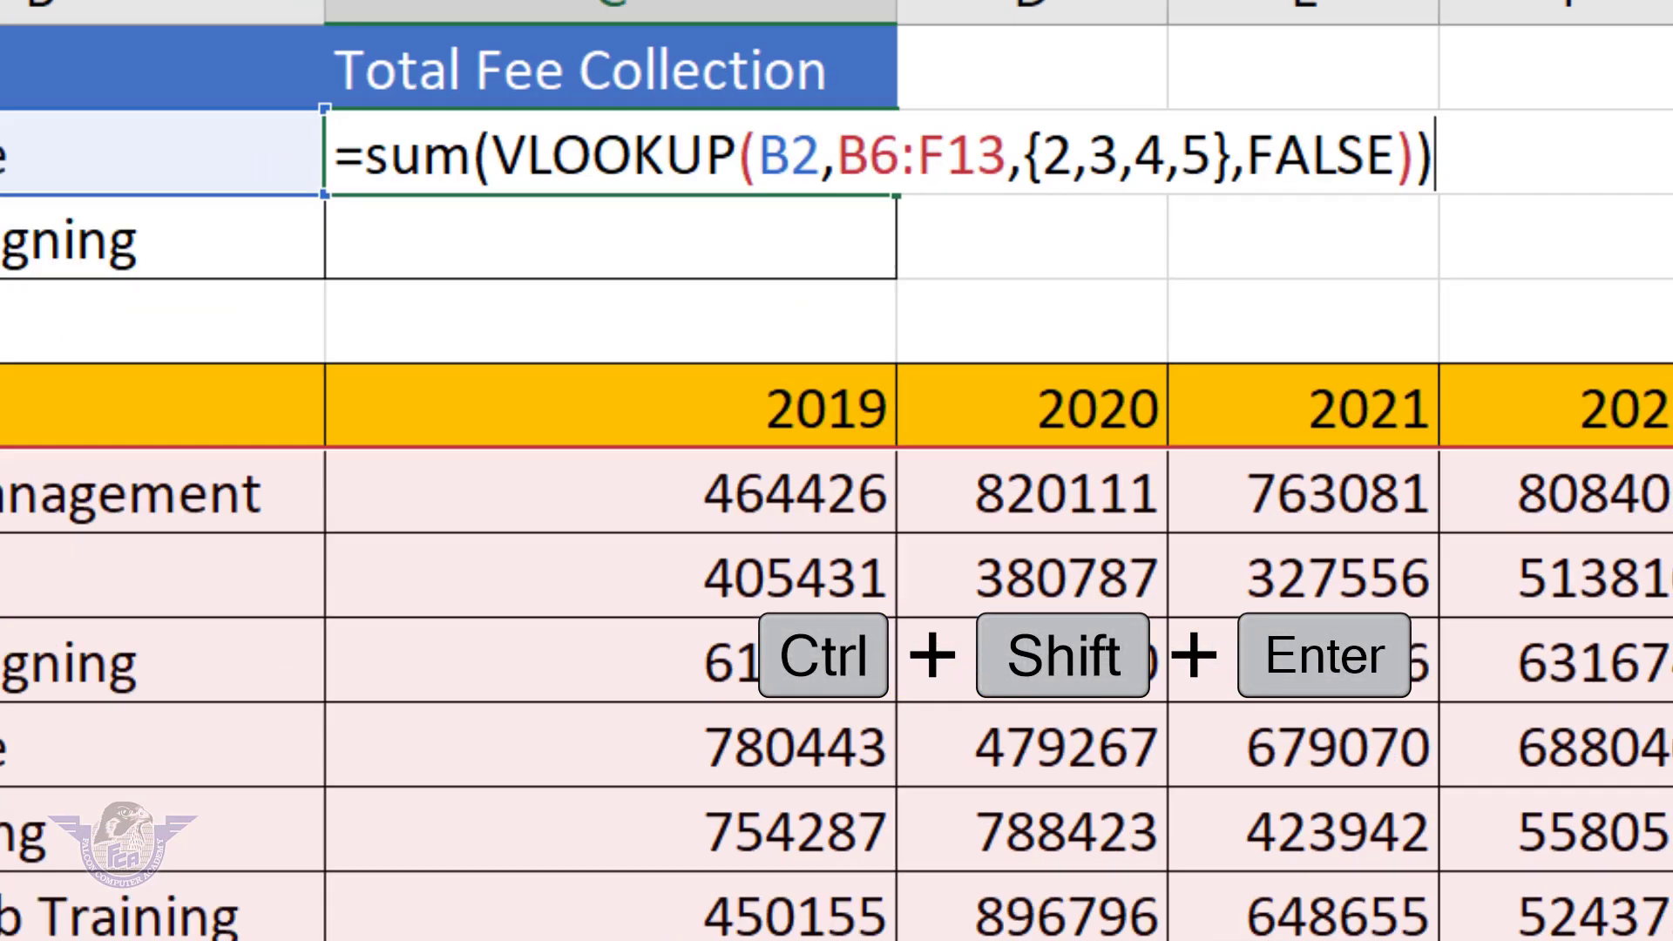
{"action": "key", "text": "ctrl+shift+Return"}
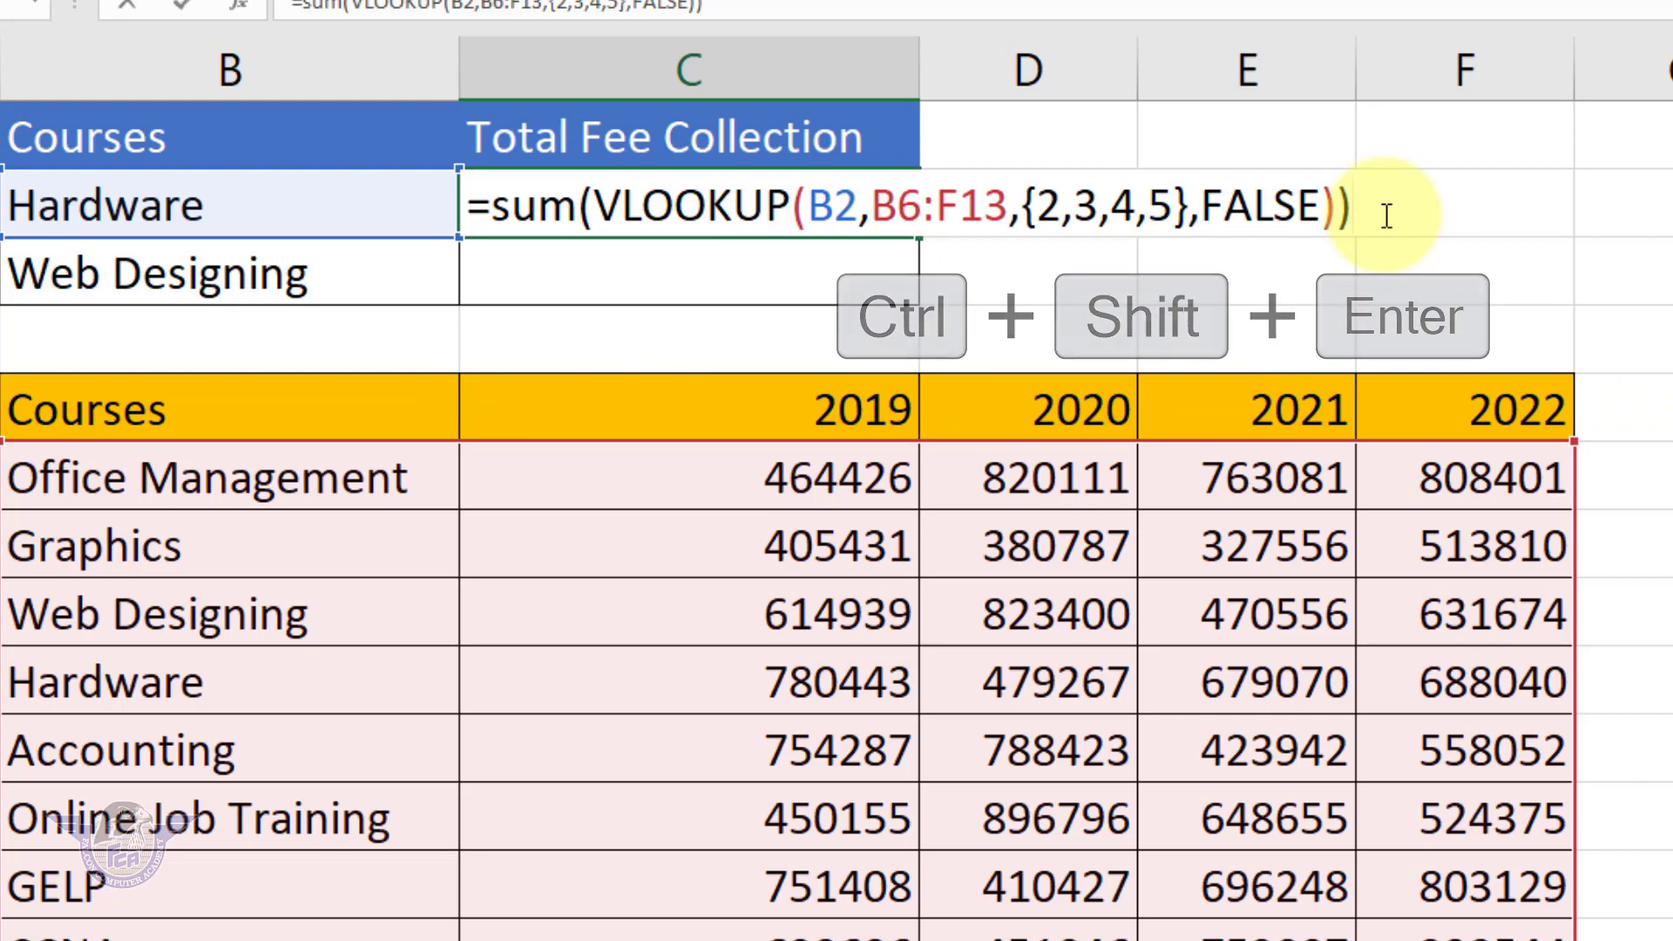
{"action": "key", "text": "ctrl+shift+Return"}
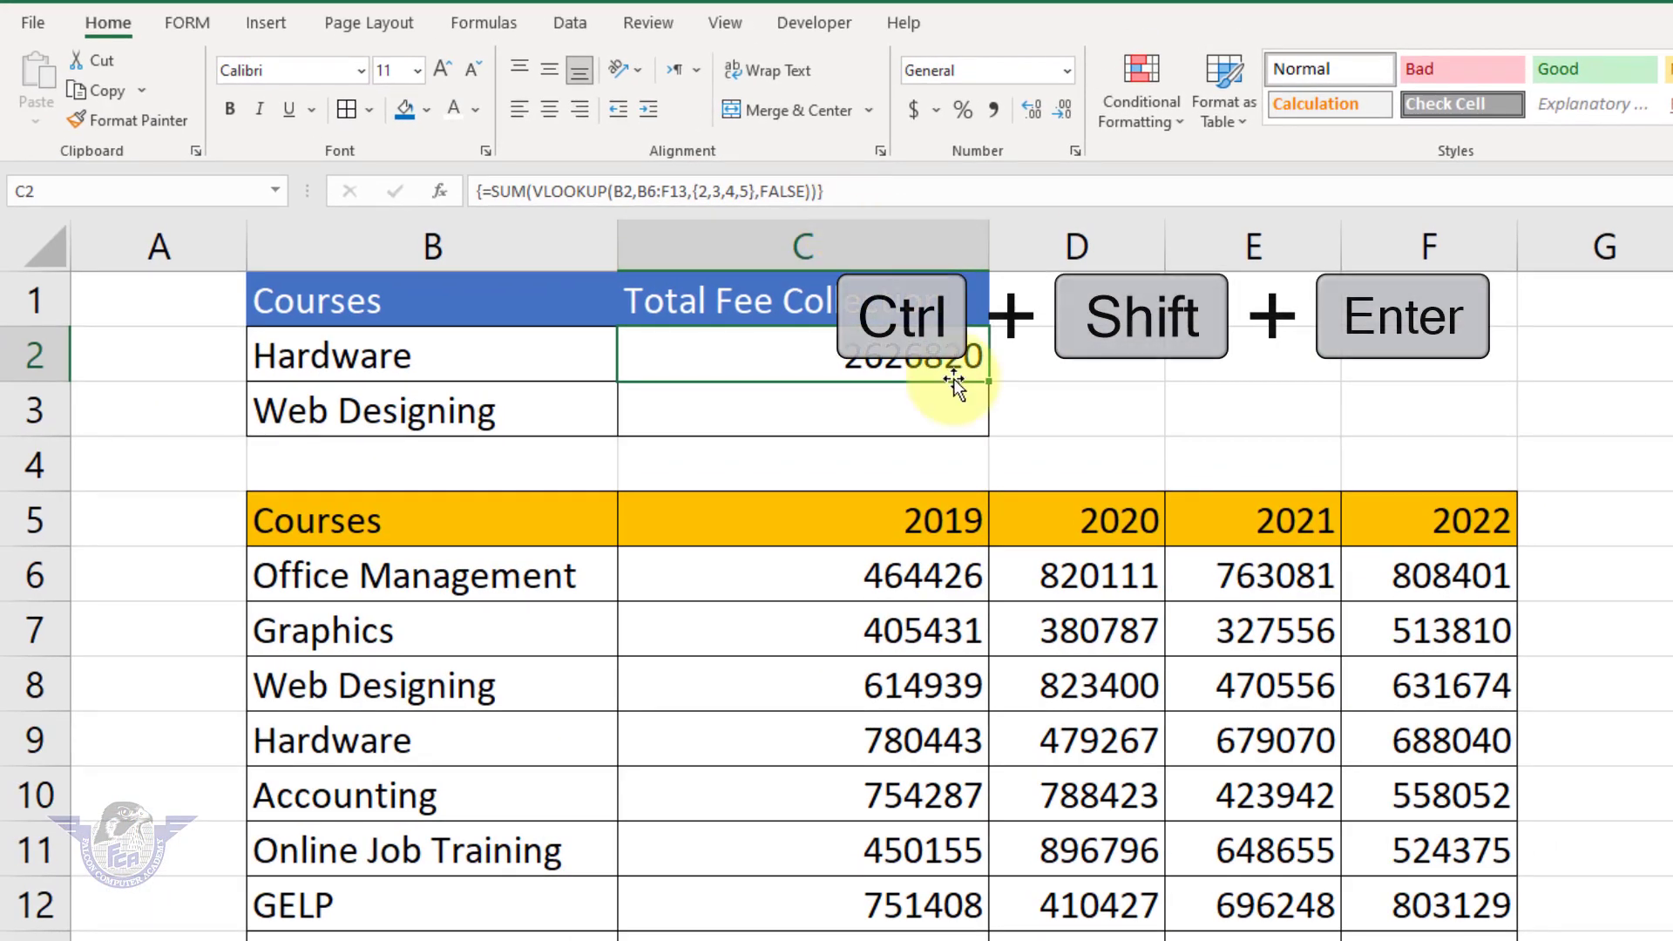
Reopen the C2 formula, re-enter it as an array formula, and fill it down to C3.
{"action": "double_click", "coordinate": [948, 357]}
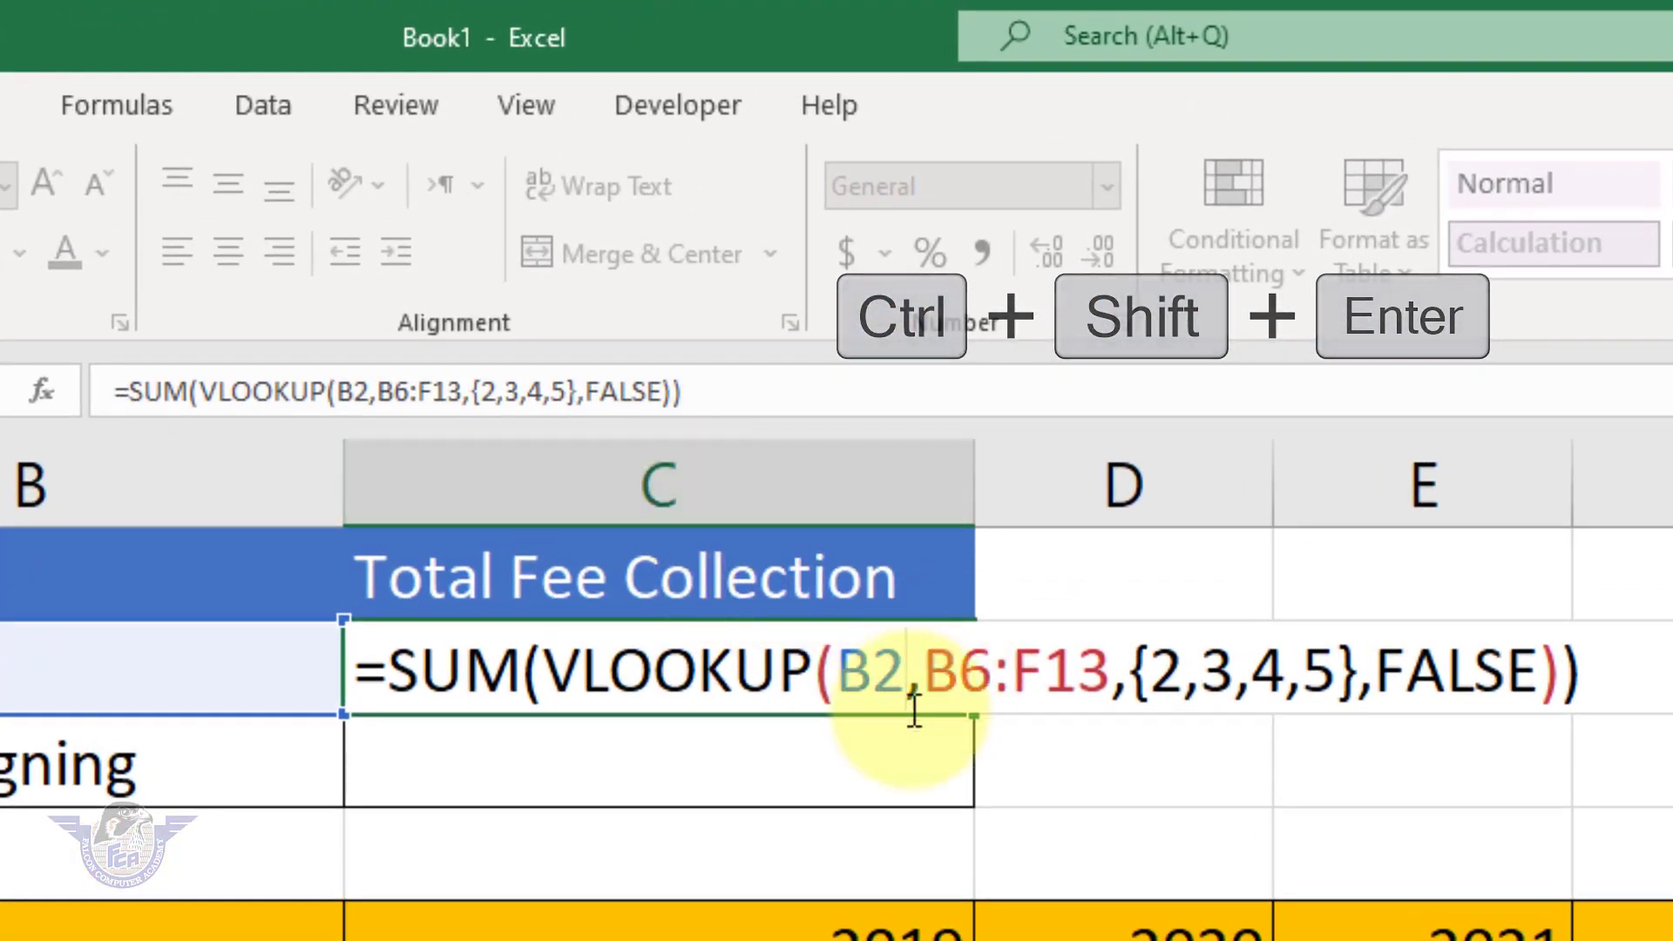
{"action": "key", "text": "ctrl+shift+Return"}
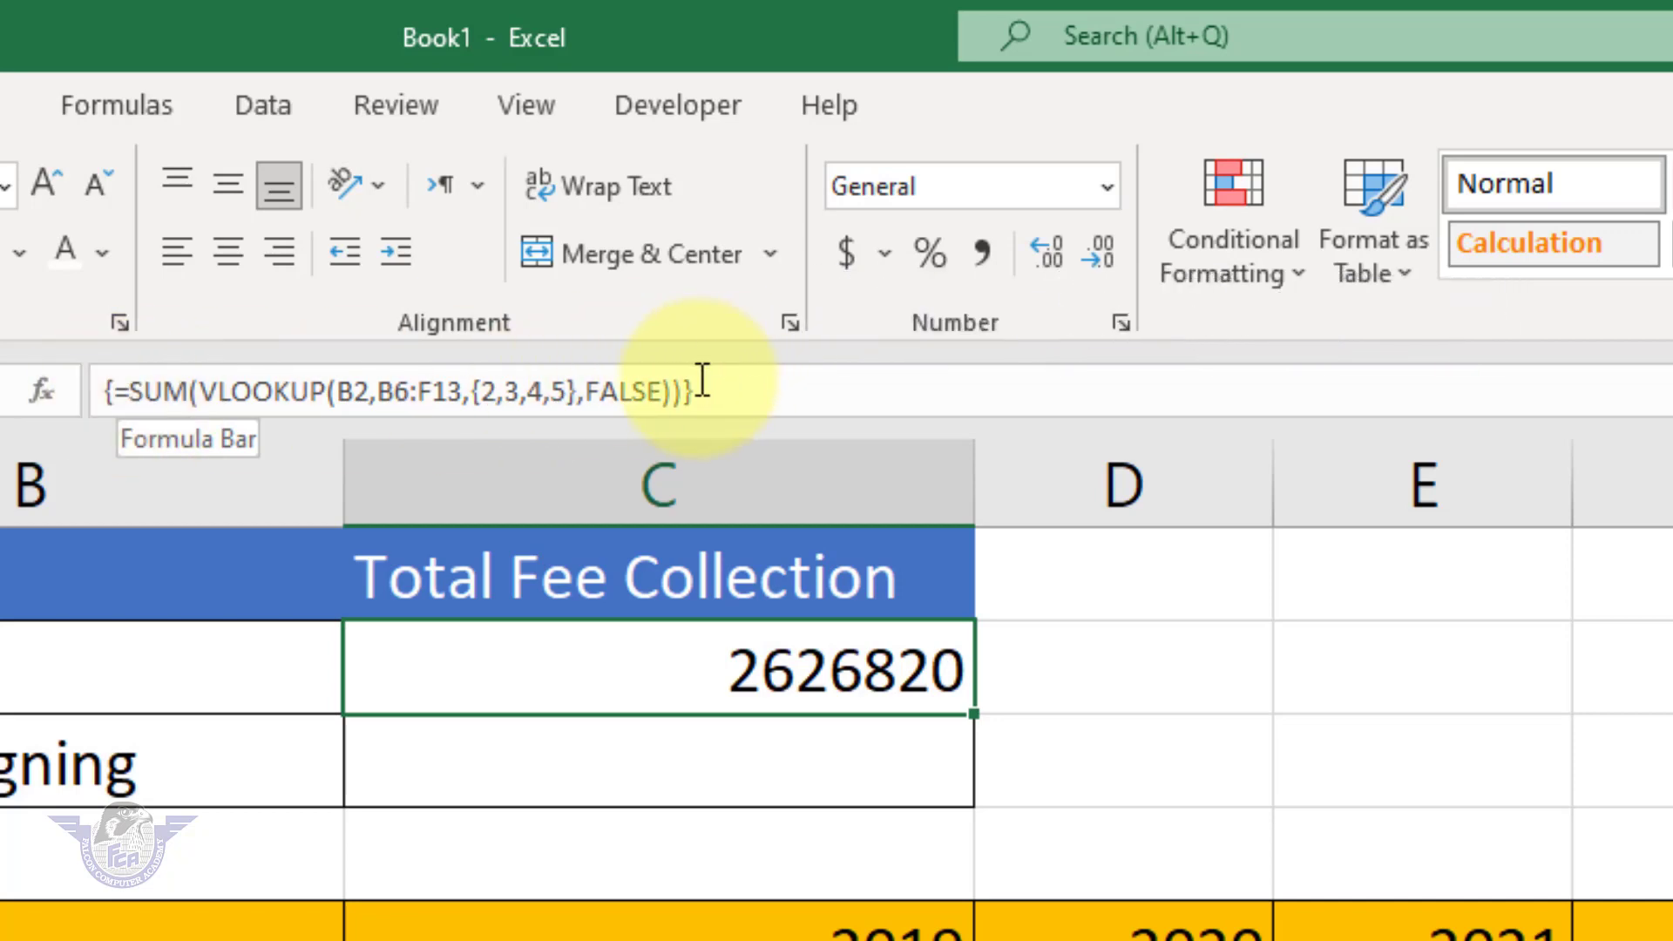
{"action": "double_click", "coordinate": [980, 718]}
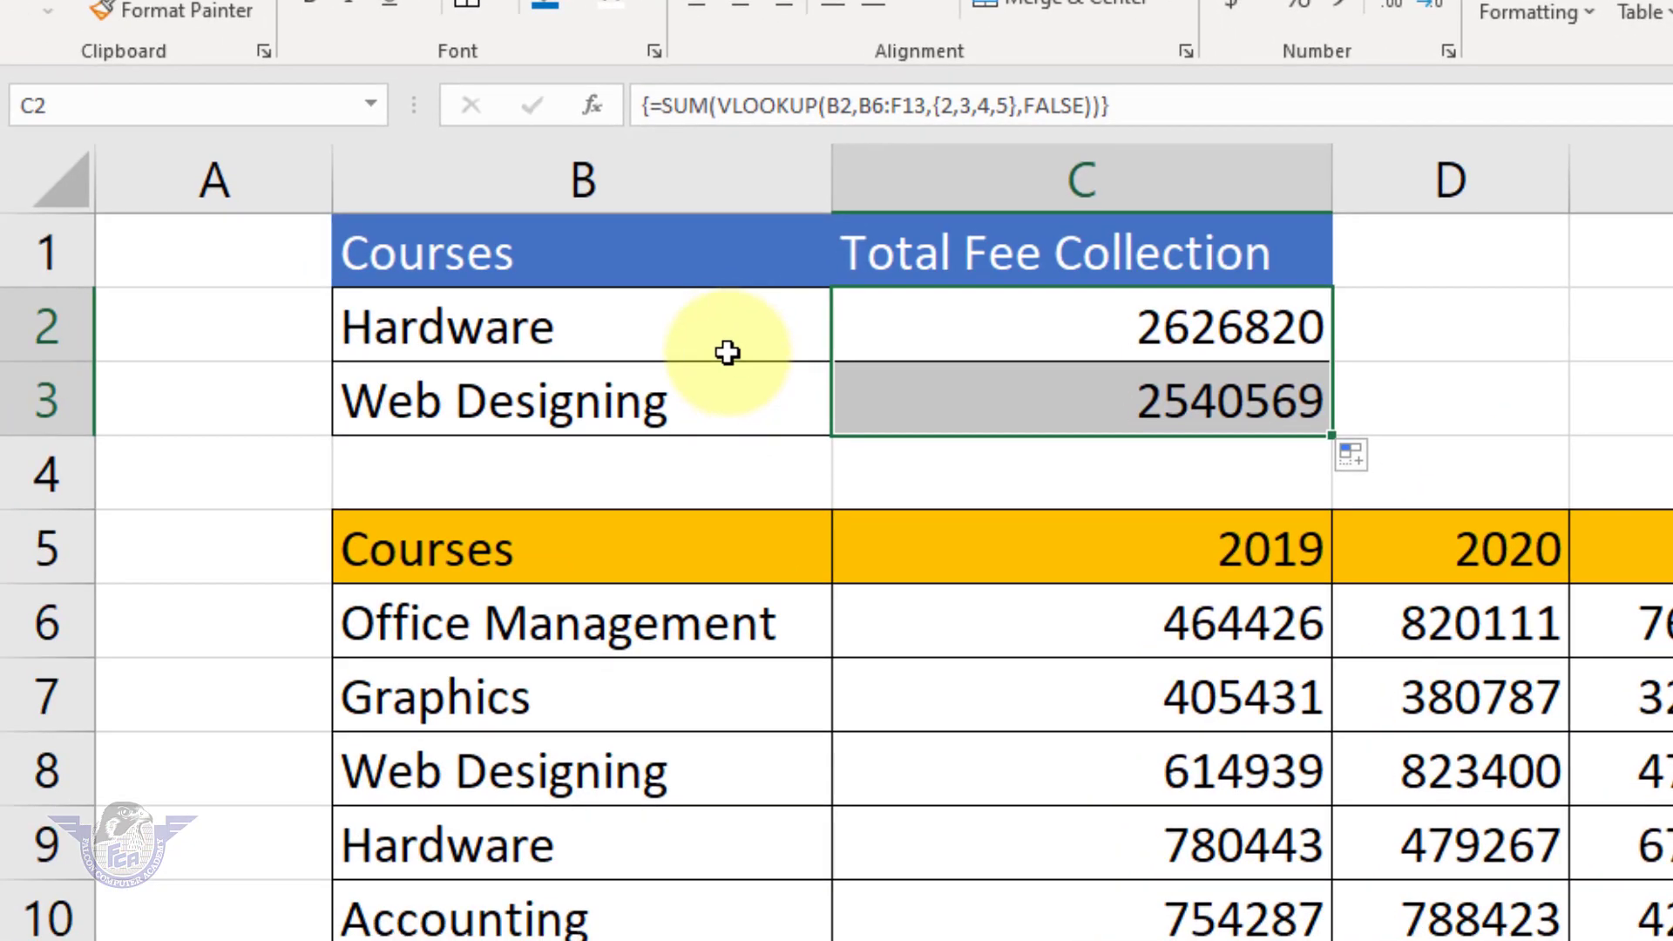
Test the total formulas by choosing Office Management in B2 and Accounting in B3.
{"action": "left_click", "coordinate": [331, 701]}
{"action": "left_click", "coordinate": [847, 343]}
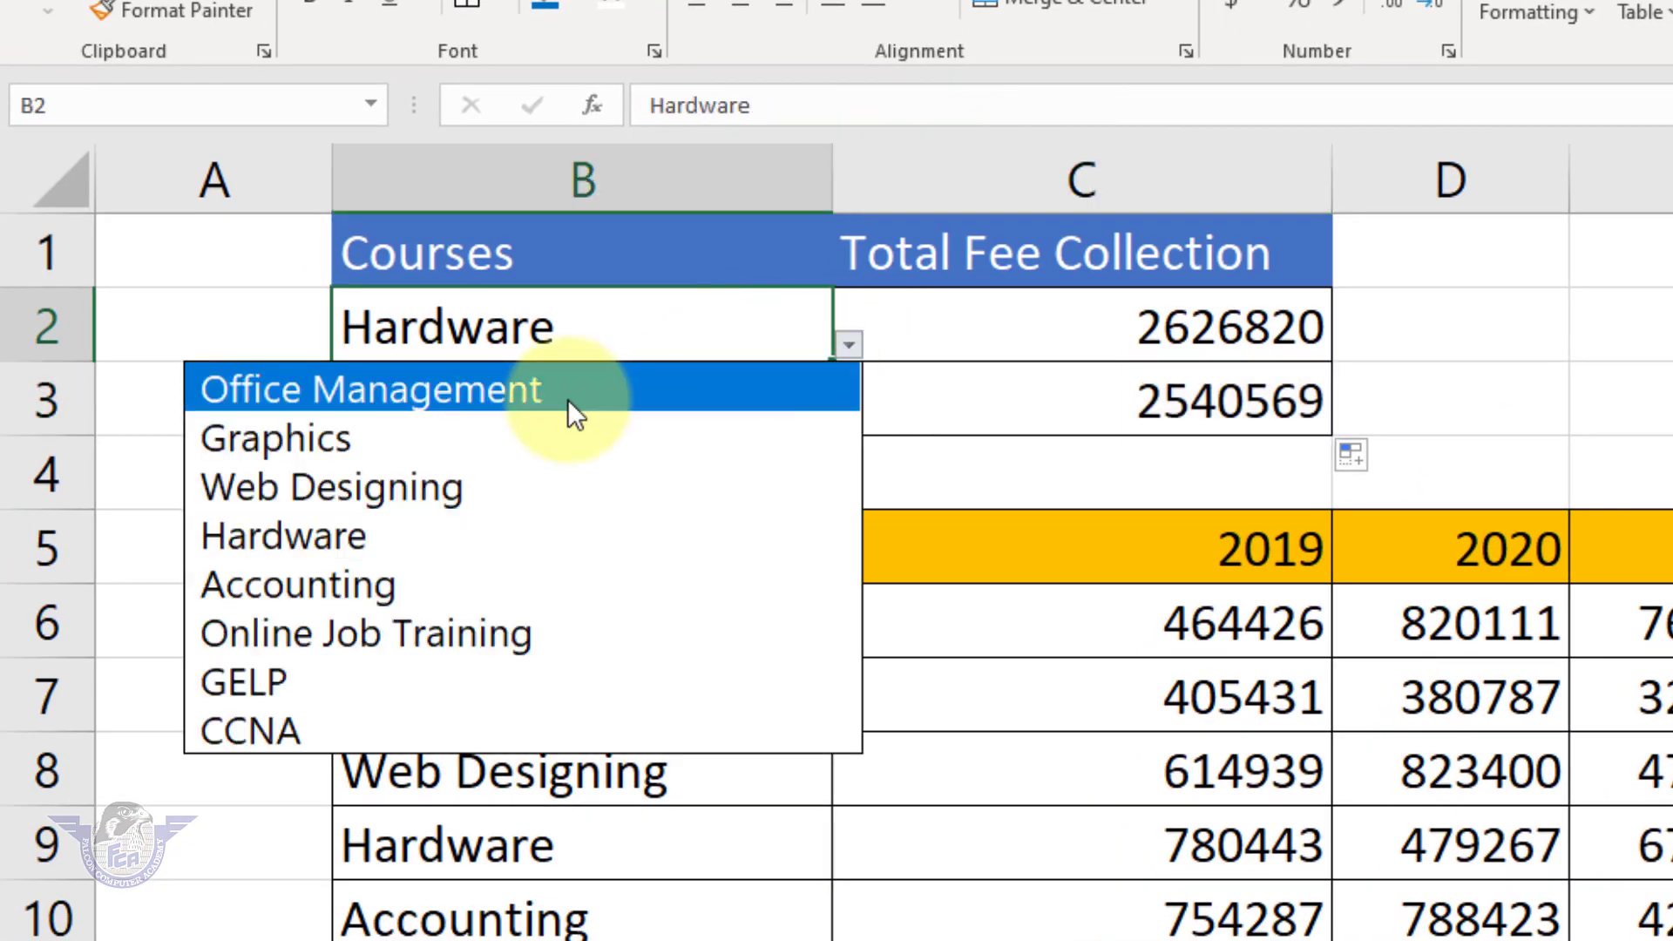
{"action": "key", "text": "Escape"}
{"action": "left_click", "coordinate": [568, 399]}
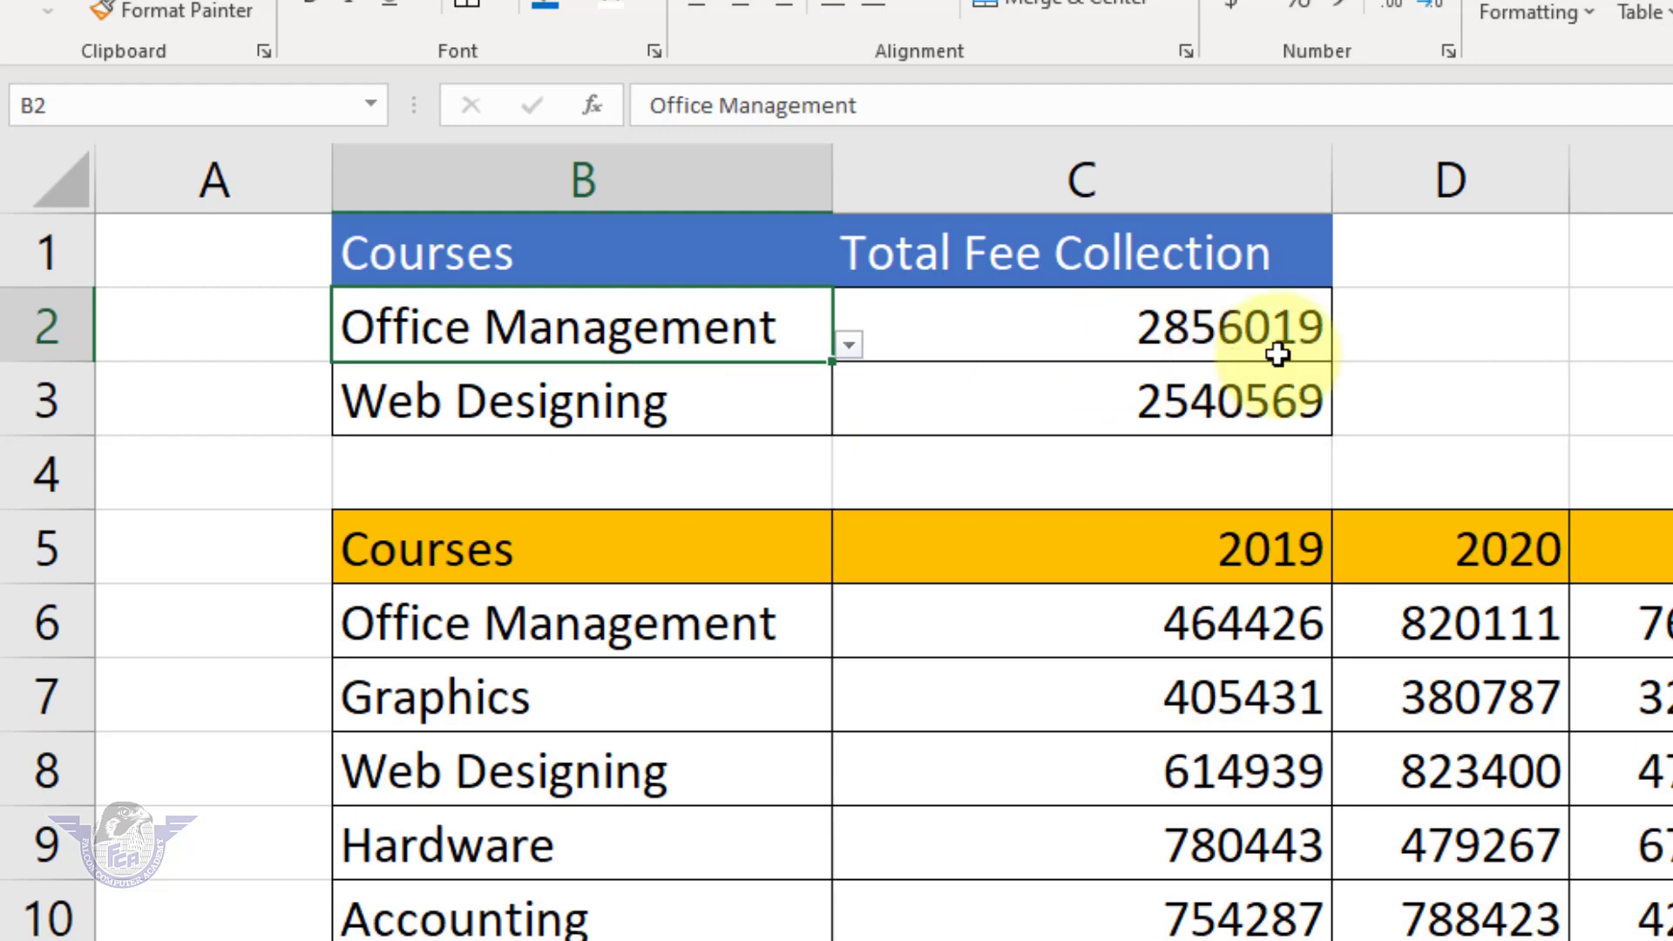
{"action": "left_click", "coordinate": [828, 431]}
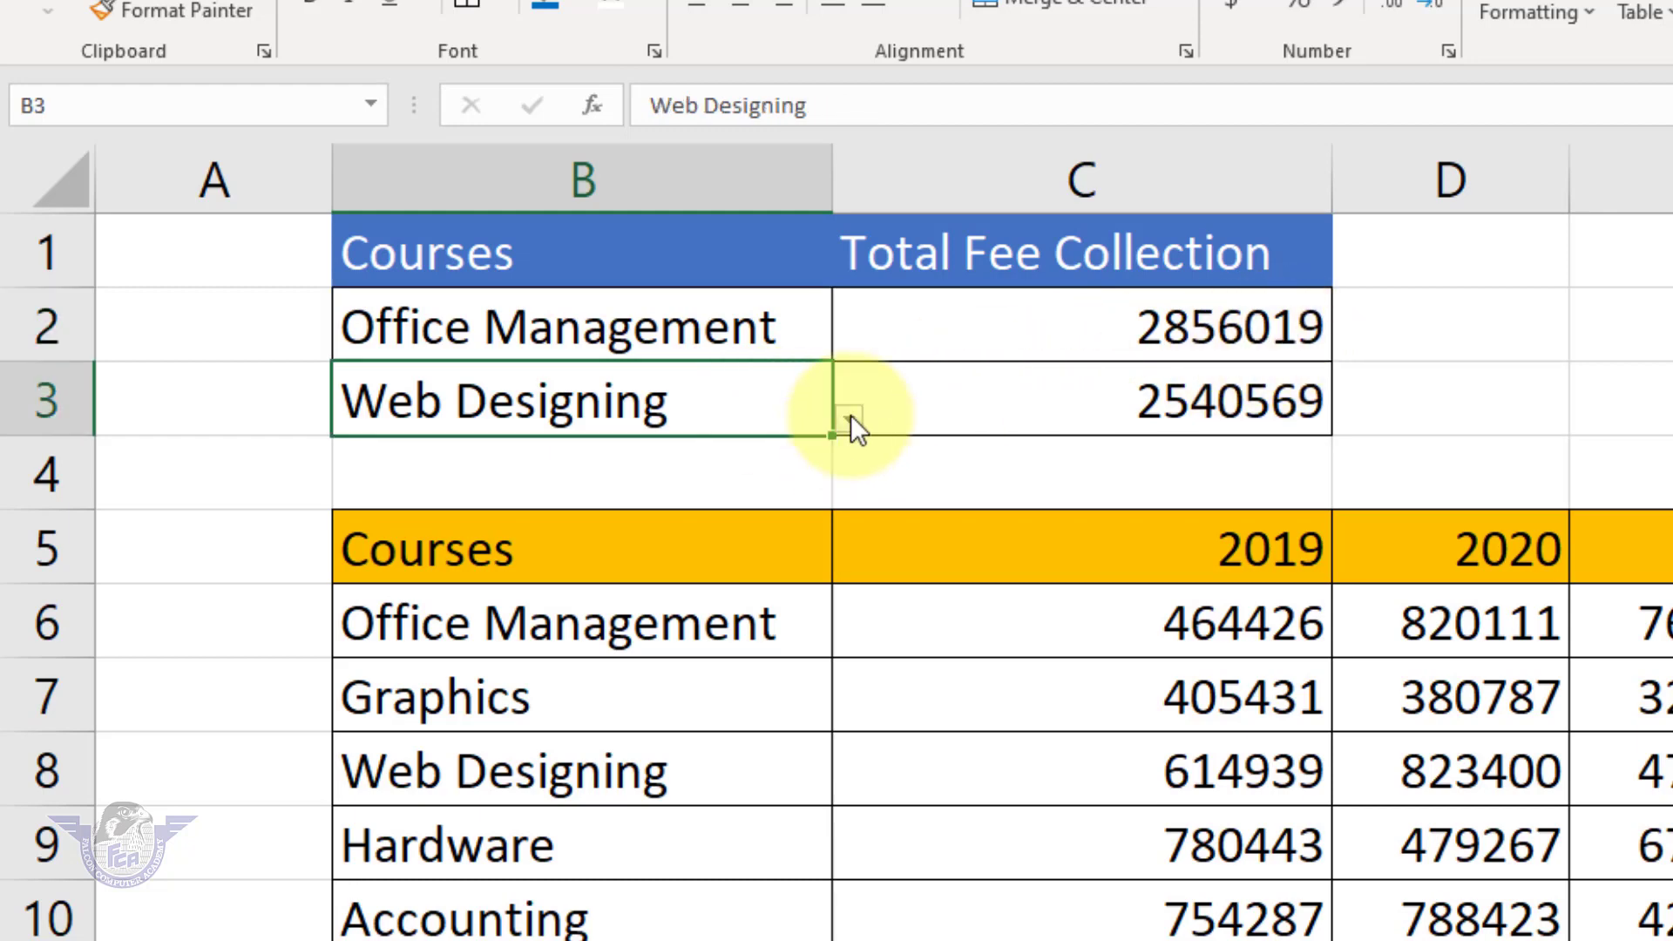
{"action": "left_click", "coordinate": [849, 419]}
{"action": "left_click", "coordinate": [478, 657]}
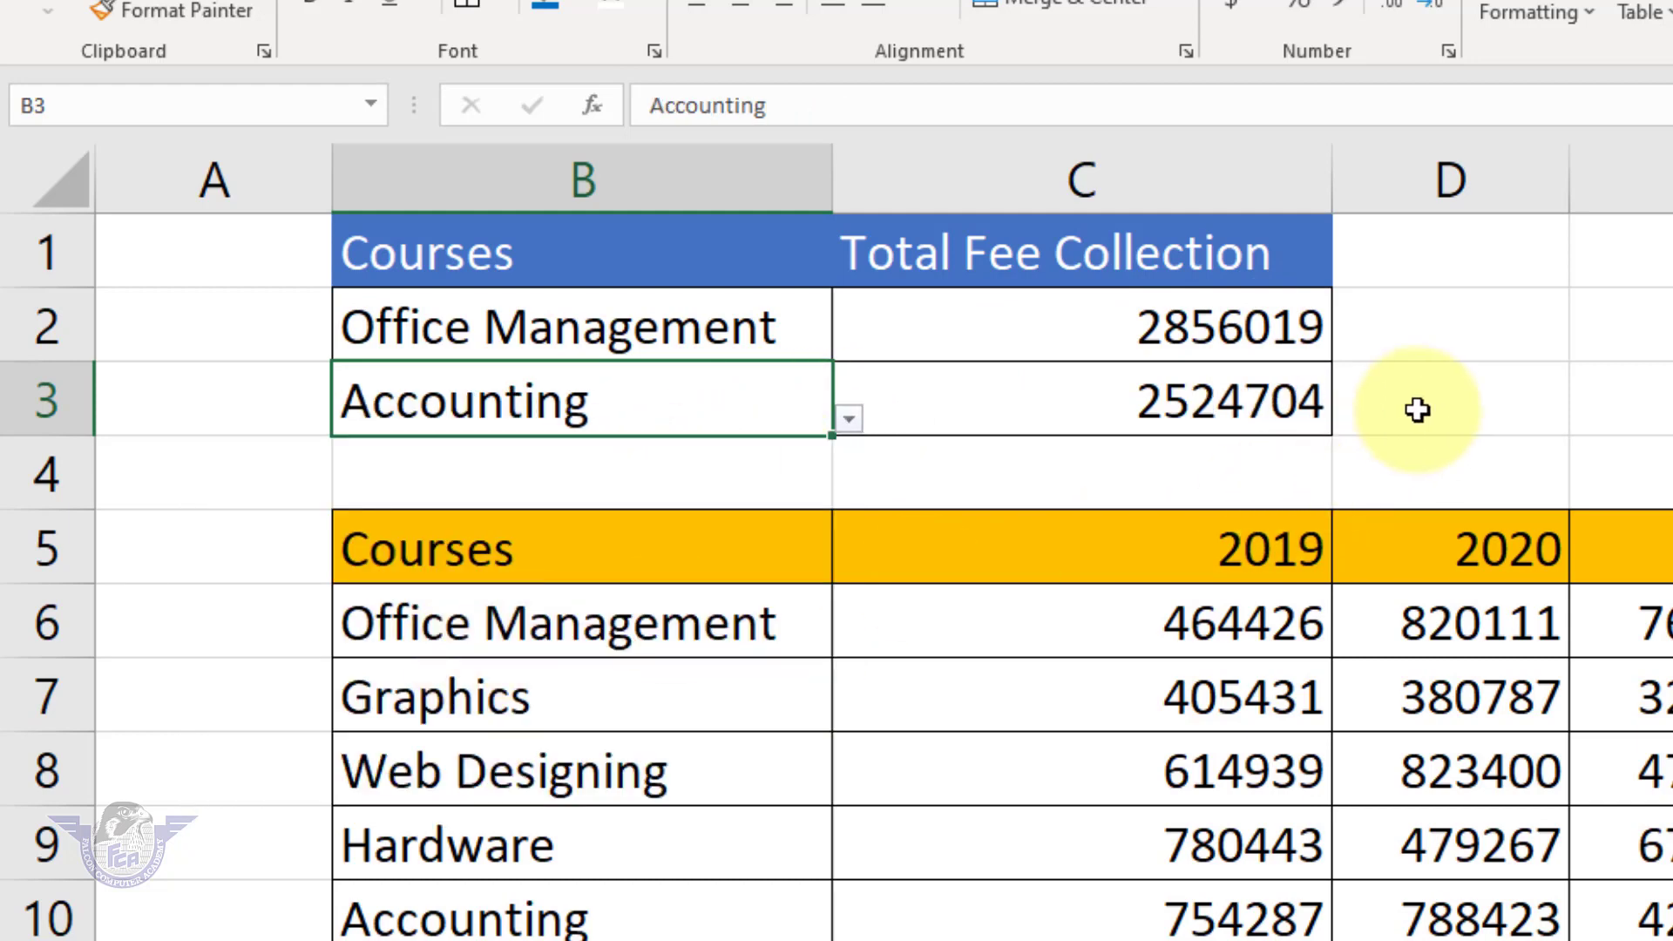
{"action": "left_click", "coordinate": [775, 335]}
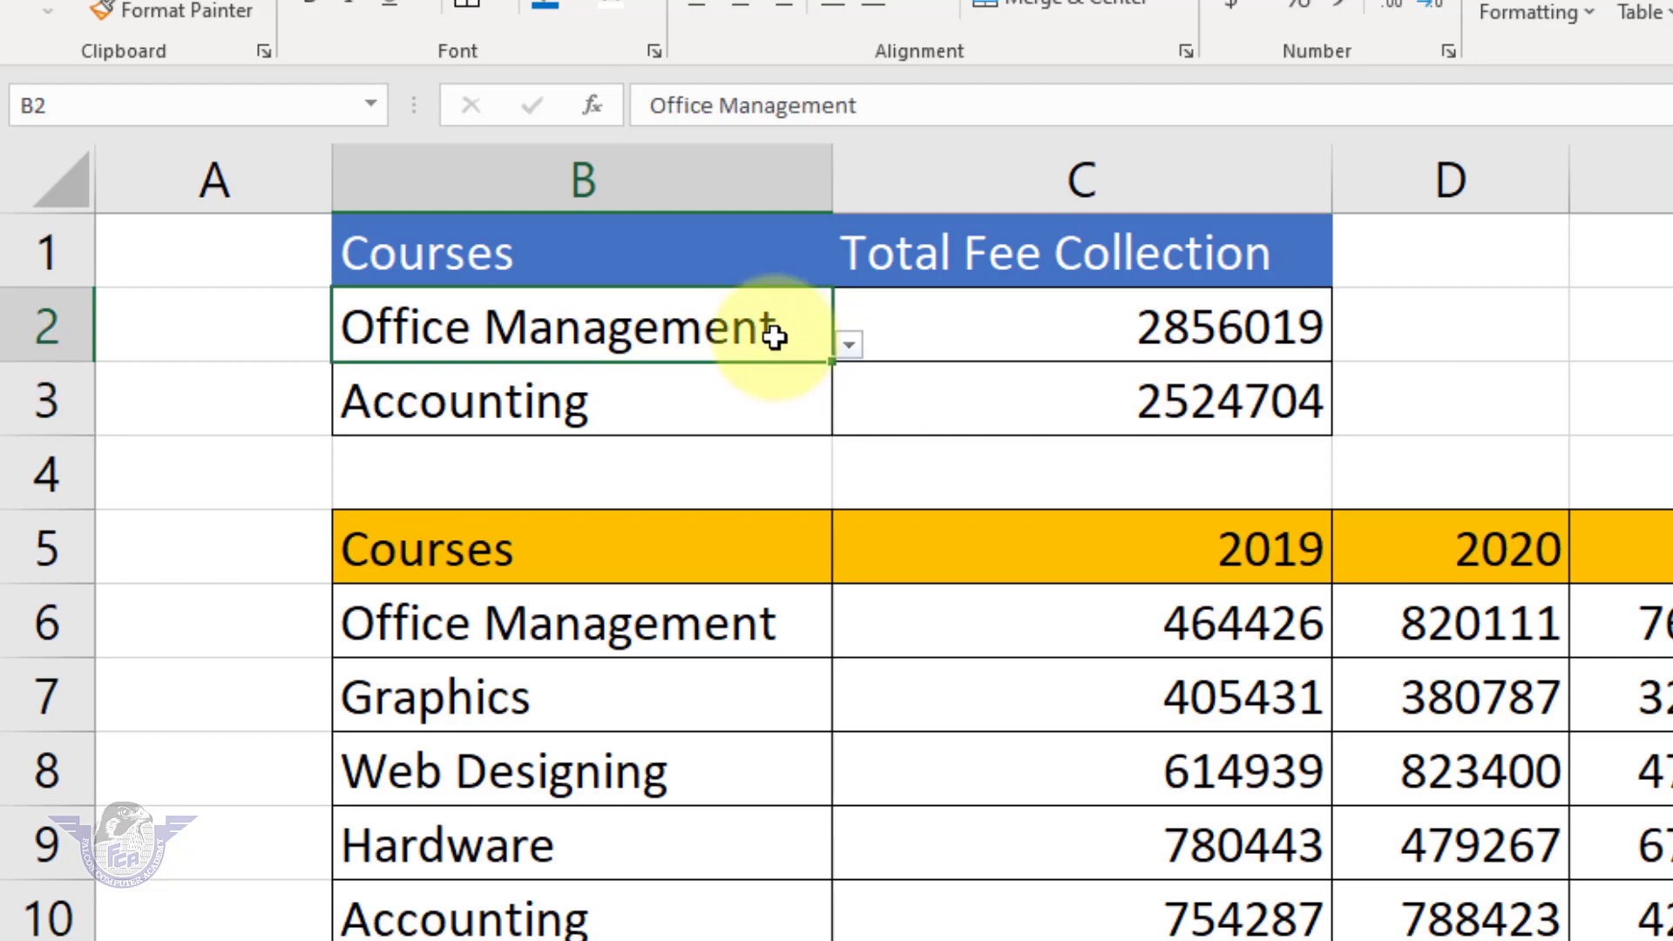